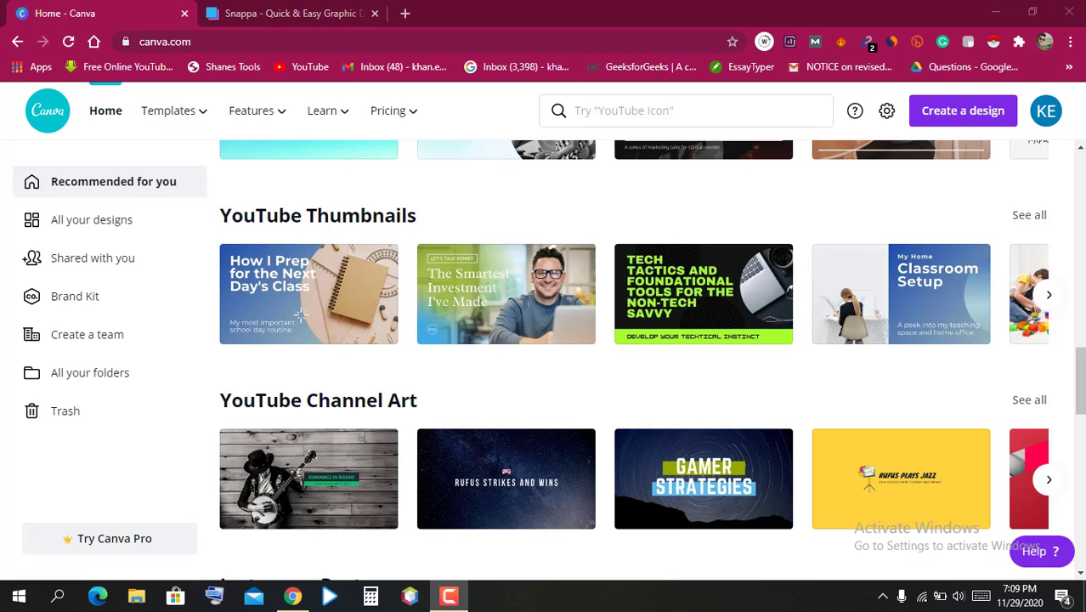
Look through the template categories and recent designs on the home page.
left_click(1080, 350)
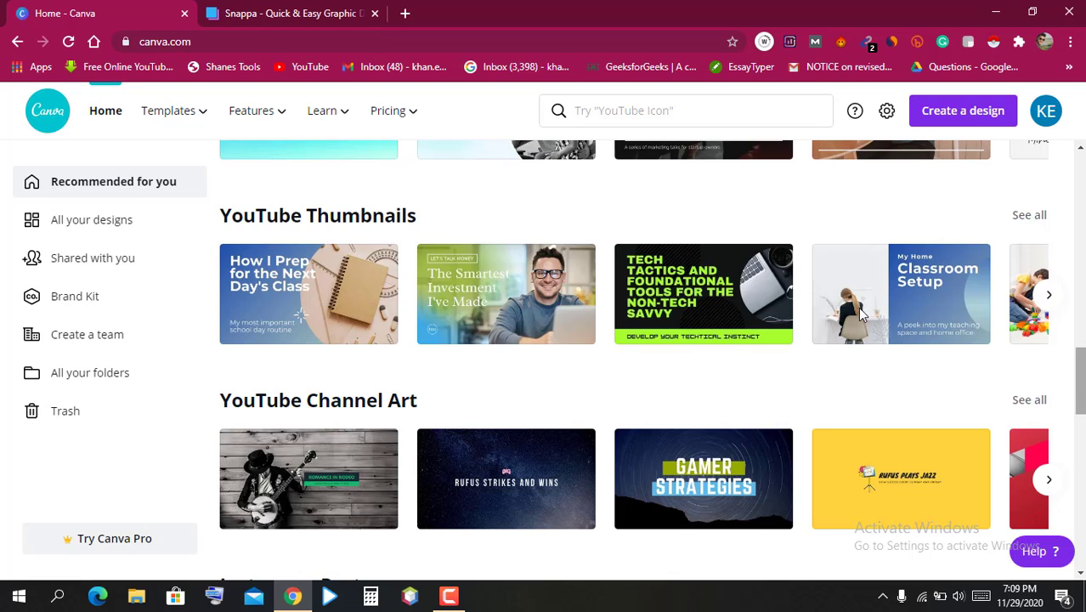
scroll(437, 393, "down", 8)
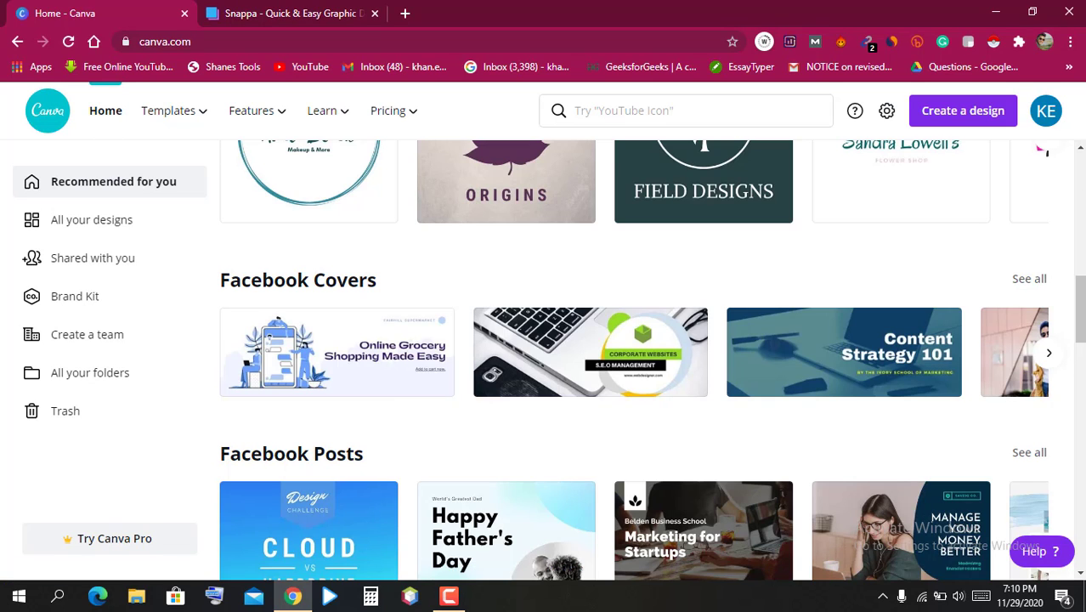
scroll(633, 356, "up", 4)
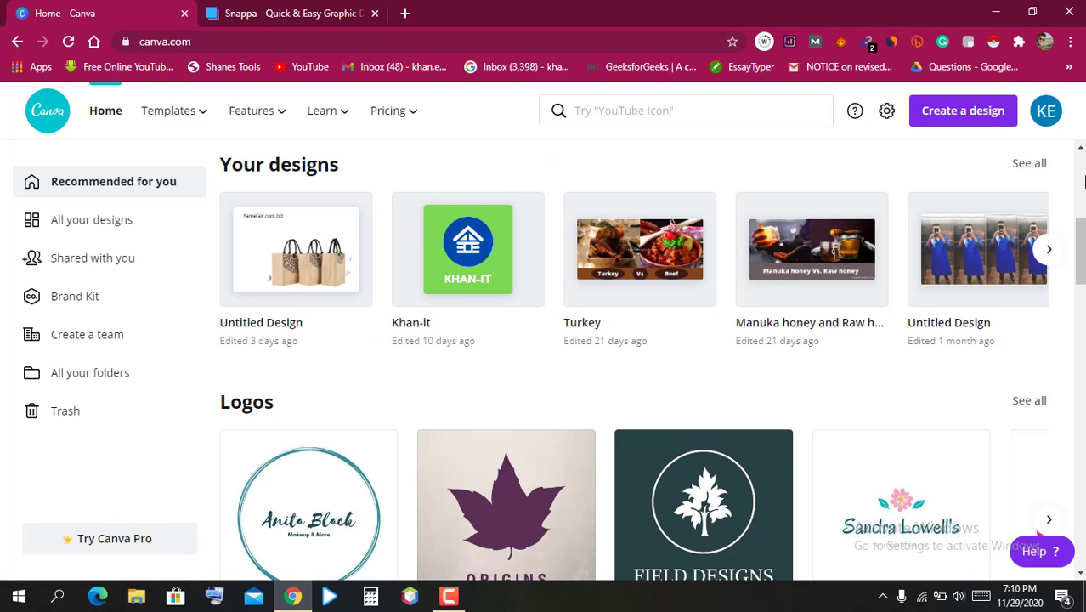
scroll(1079, 182, "up", 1)
scroll(1078, 182, "up", 4)
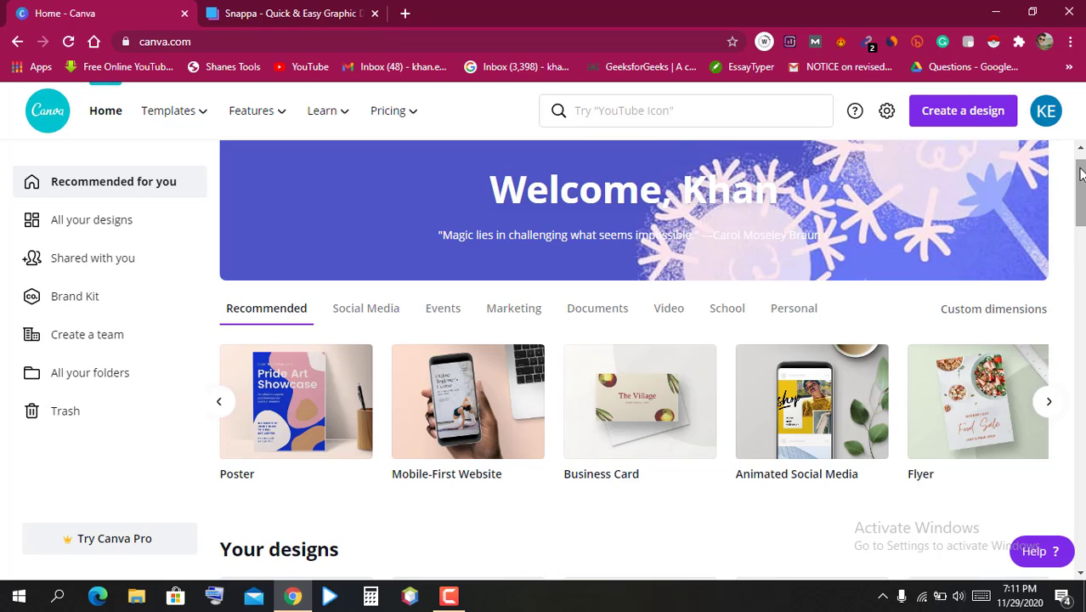
Examine the full list of design types offered for creating a new design.
left_click(982, 118)
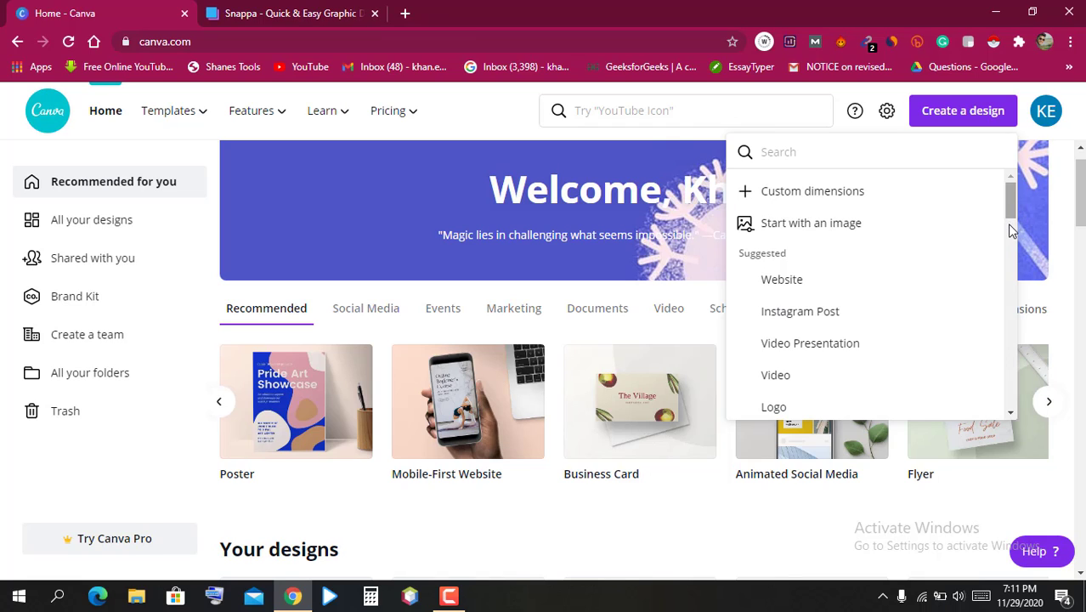
scroll(1007, 224, "down", 2)
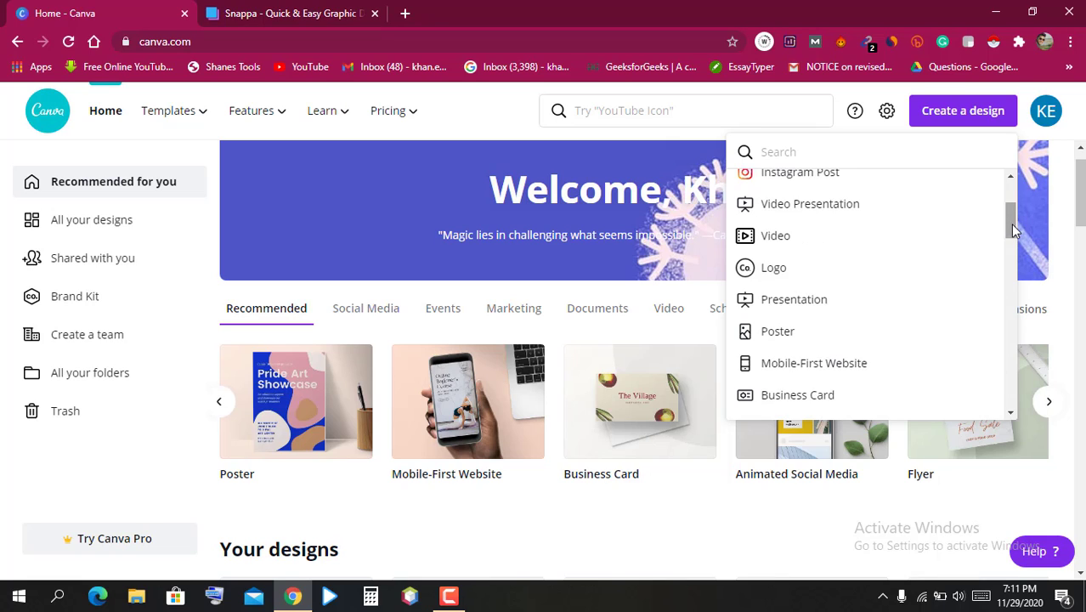
left_click(1011, 253)
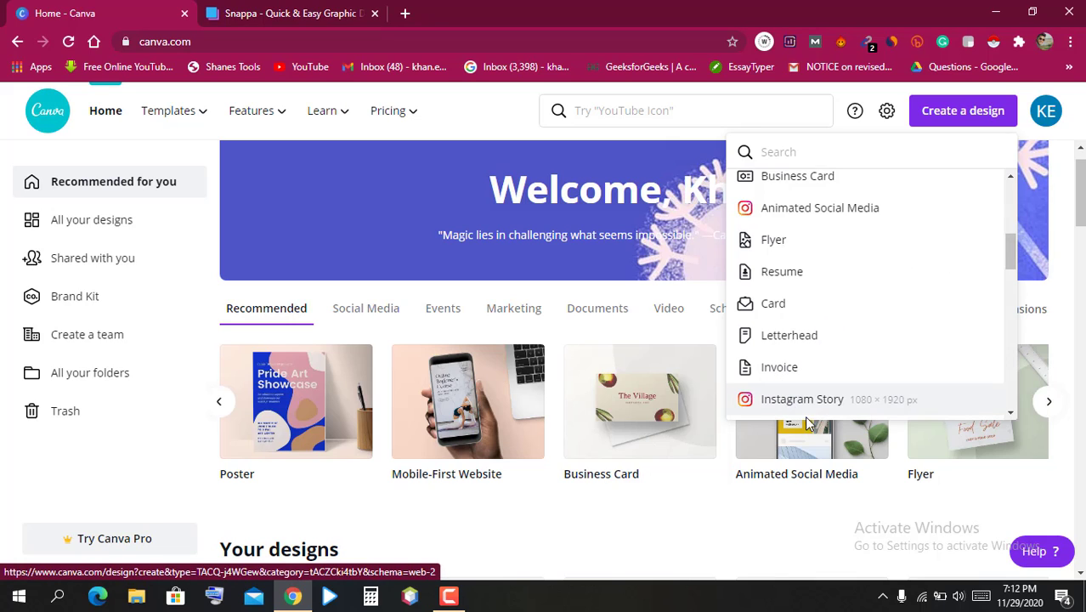
left_click(1013, 284)
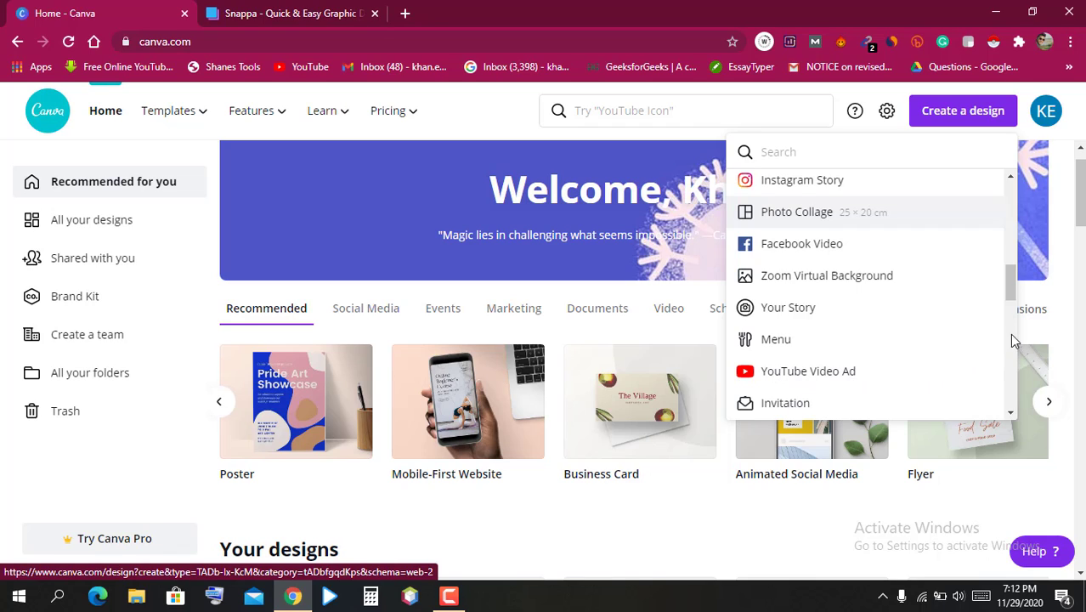
scroll(1011, 293, "down", 3)
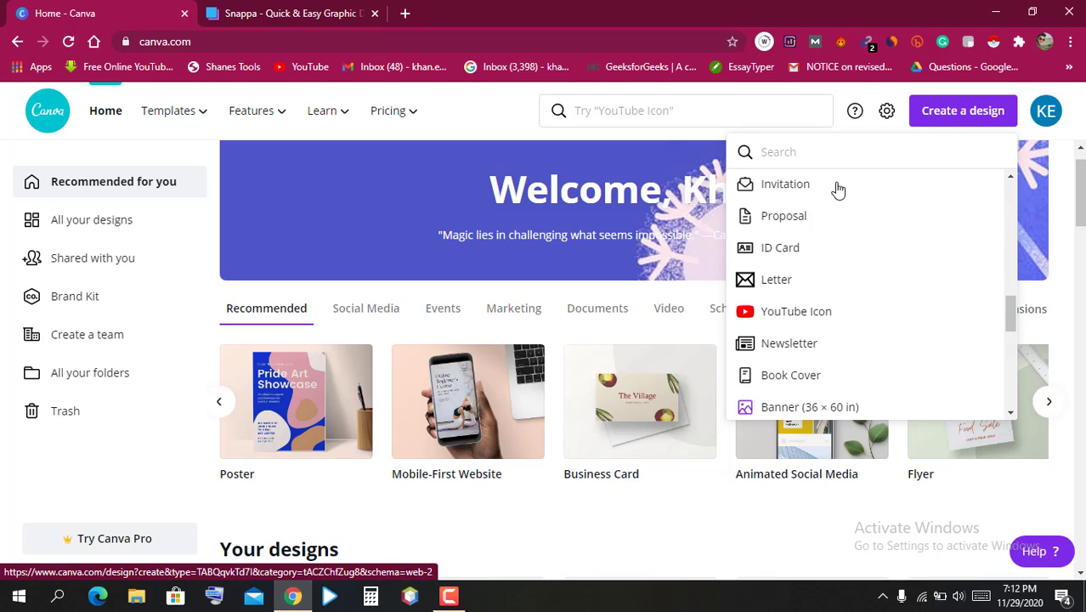
left_click(1011, 347)
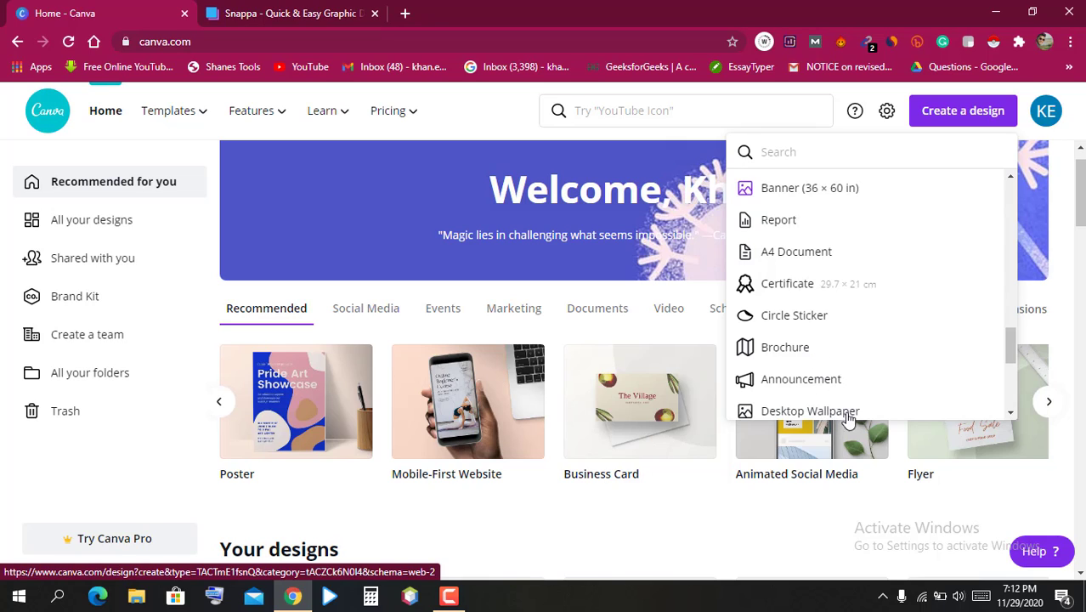
left_click(1011, 382)
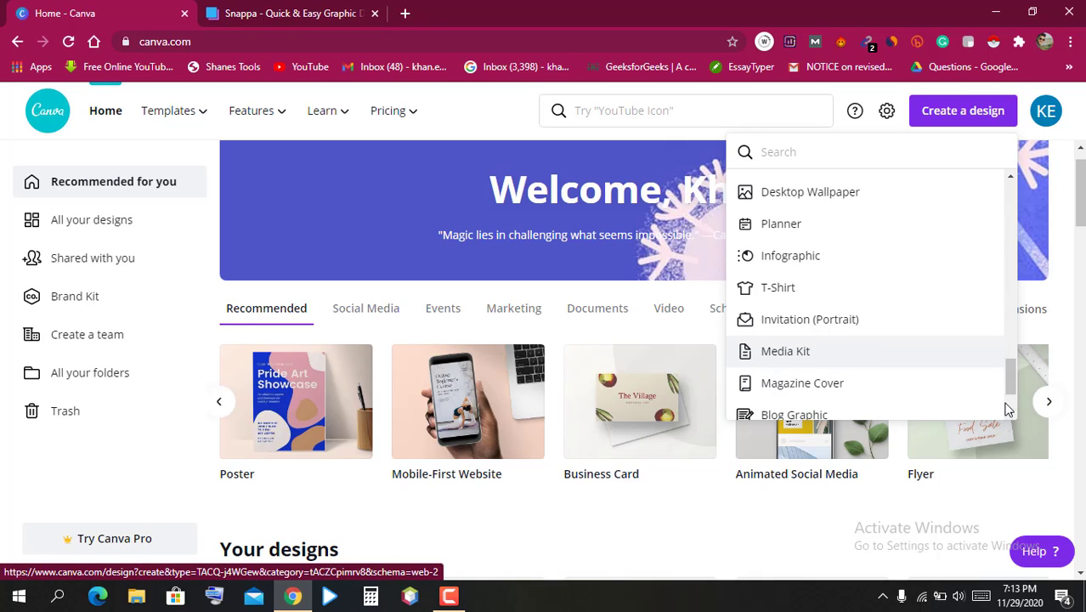
scroll(1004, 408, "down", 1)
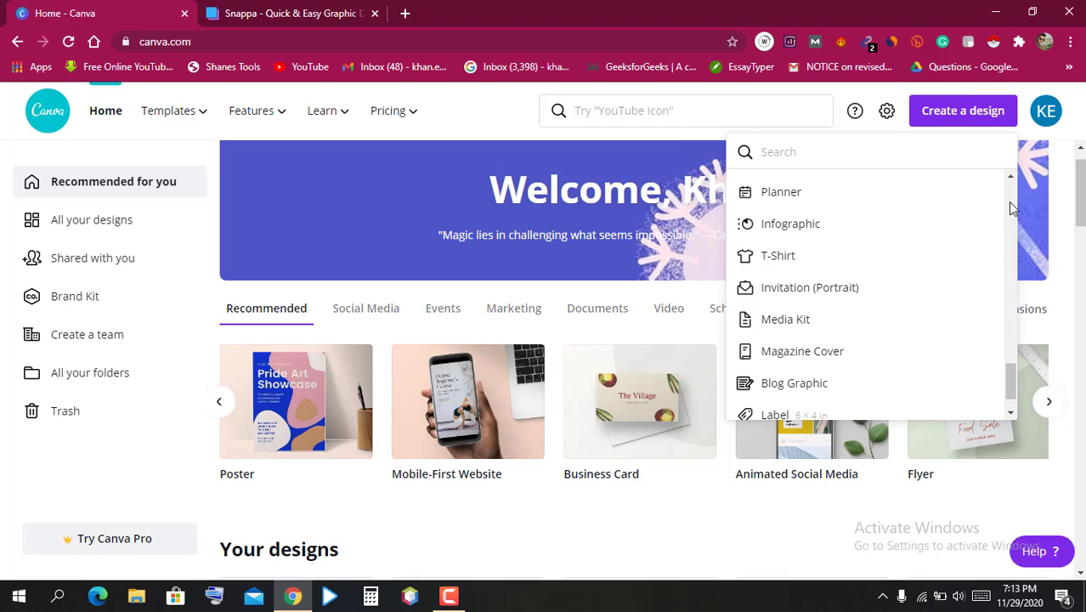
scroll(1011, 206, "up", 3)
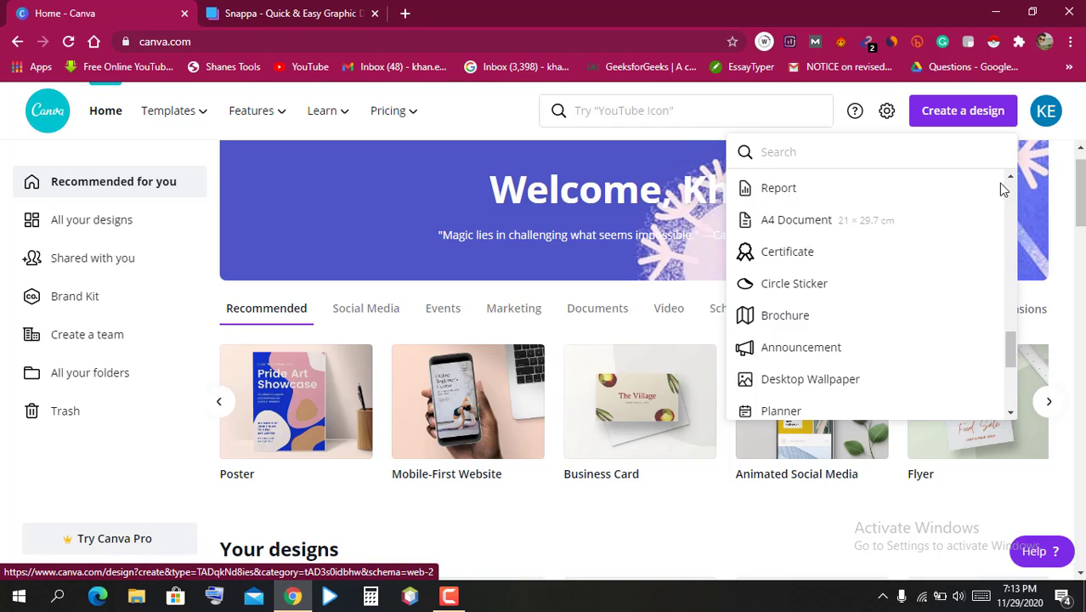
Create a new blank design of the suggested Website type.
scroll(1001, 189, "up", 10)
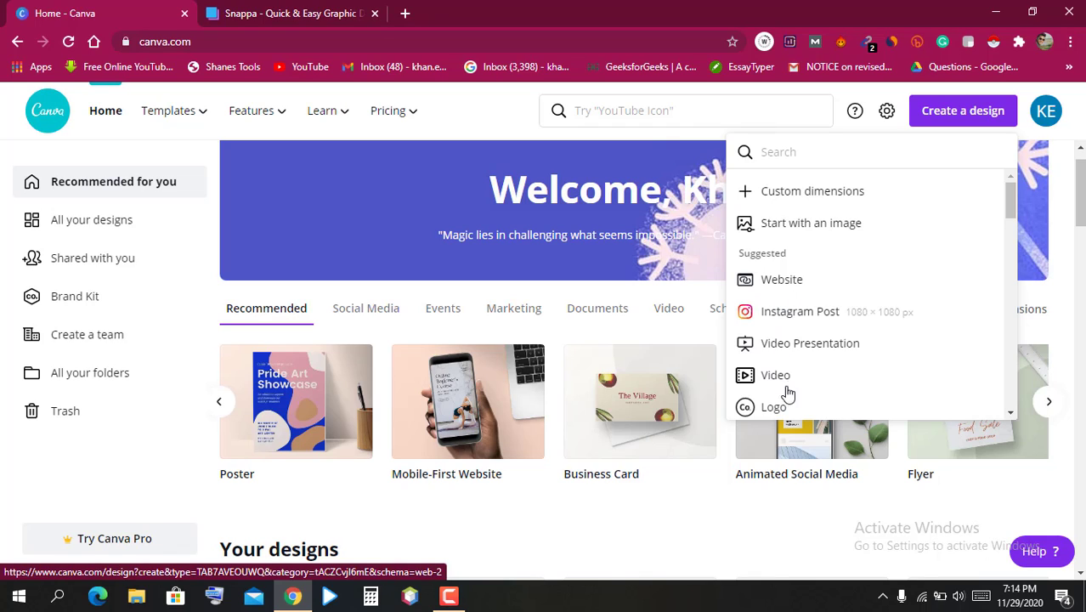
left_click(772, 287)
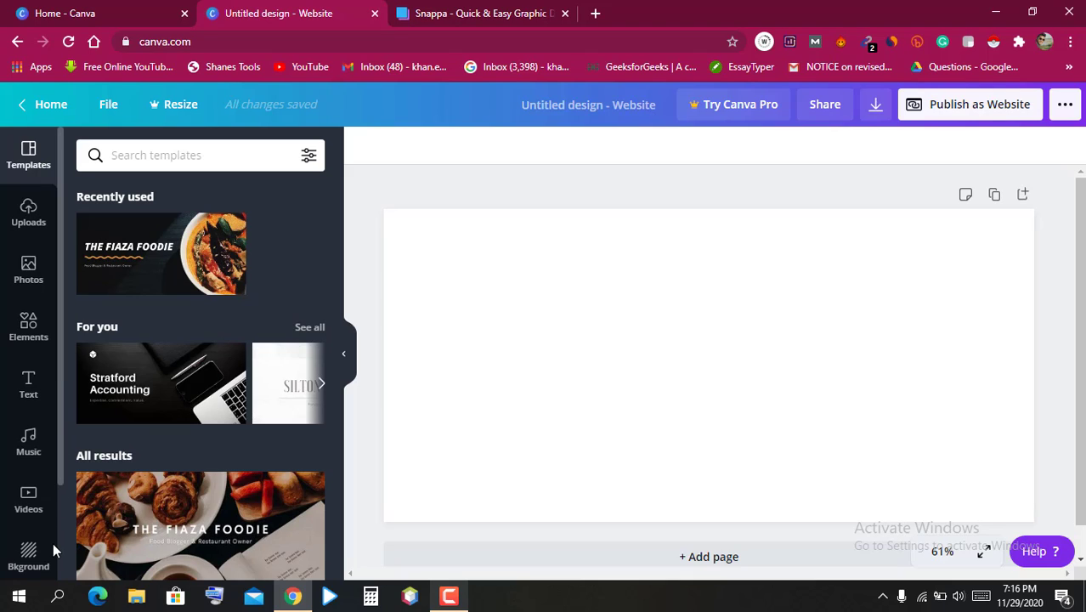
Look through the editor's tool categories and the available website templates.
scroll(53, 561, "down", 2)
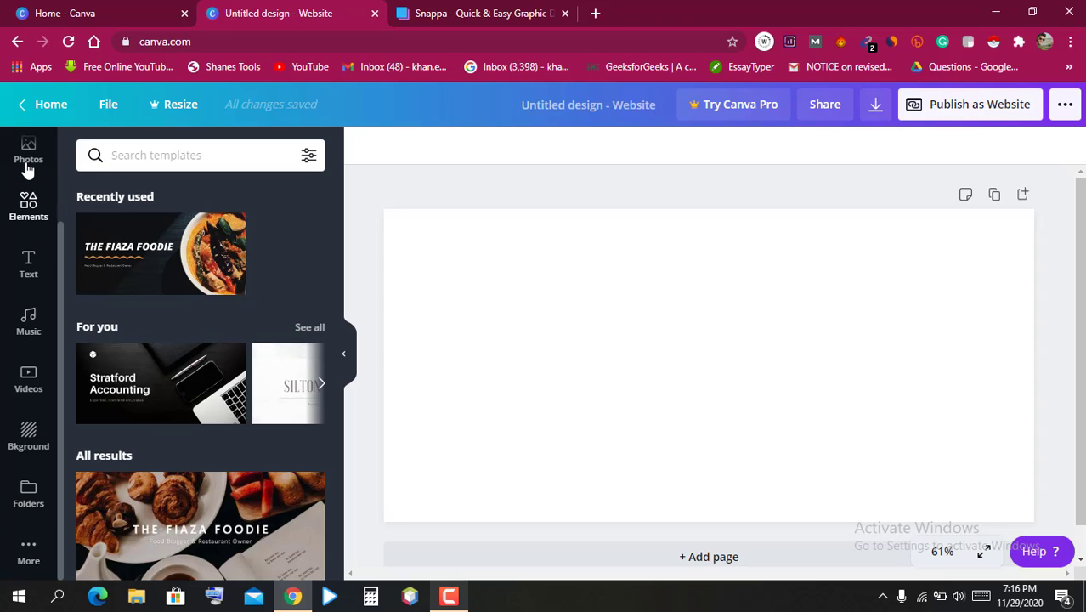
scroll(27, 167, "up", 2)
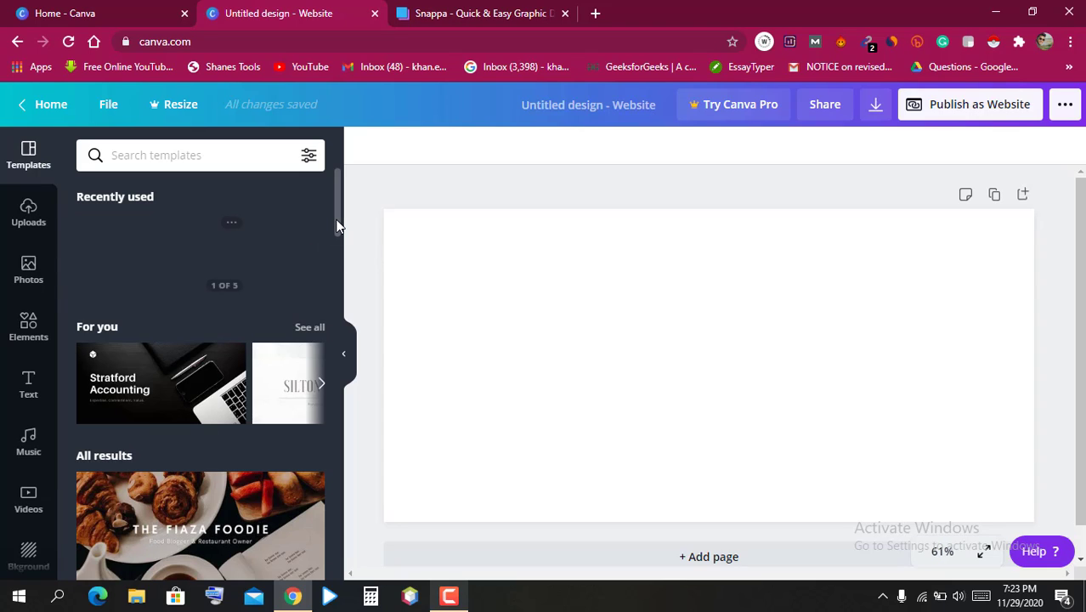
scroll(335, 225, "down", 2)
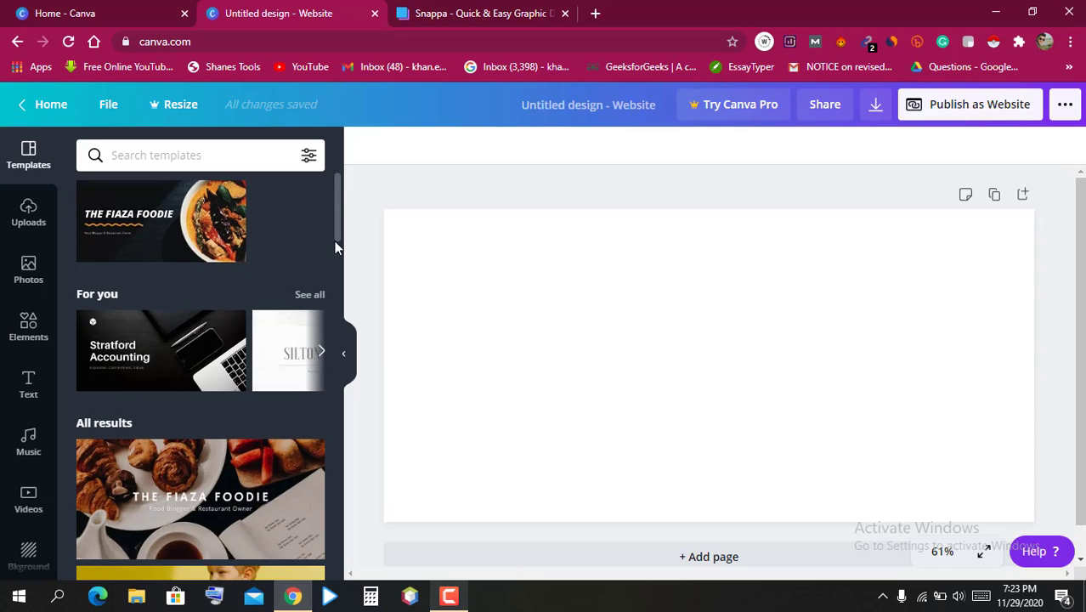
scroll(338, 267, "down", 3)
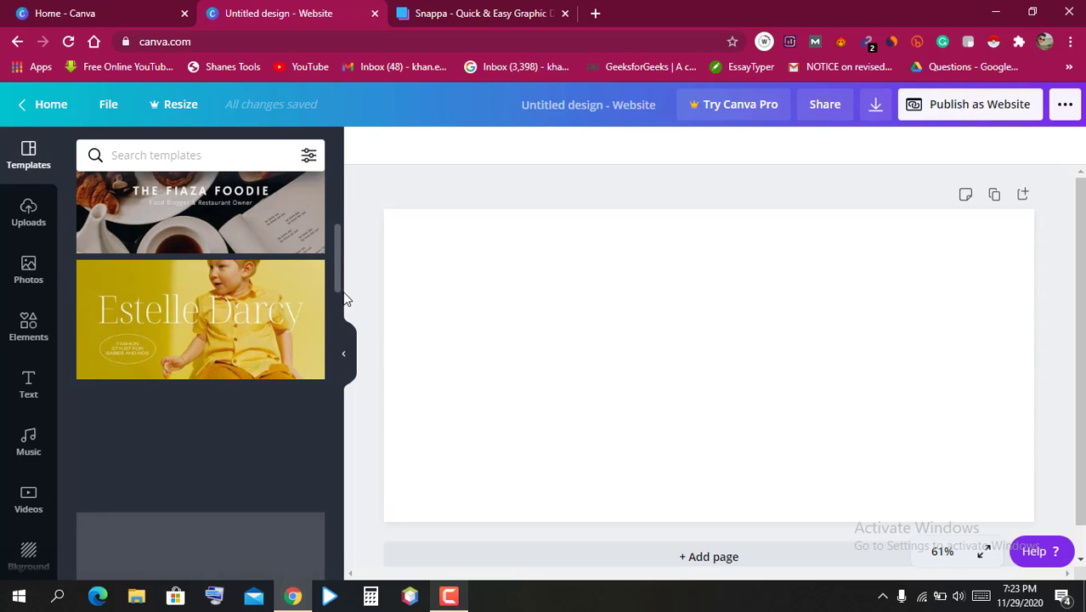
scroll(340, 297, "down", 2)
scroll(341, 300, "down", 1)
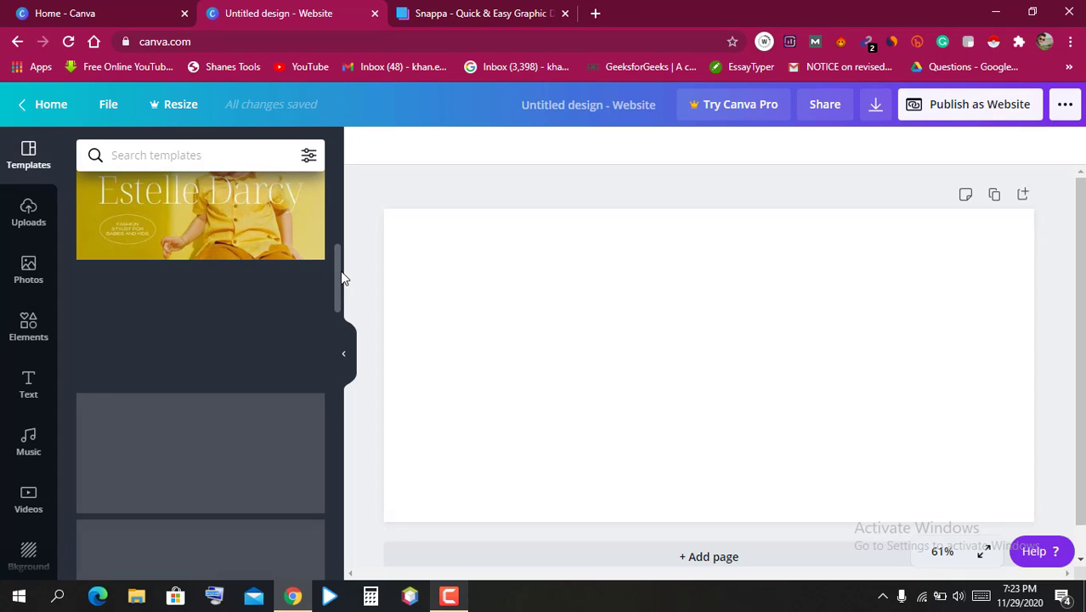
scroll(332, 285, "up", 2)
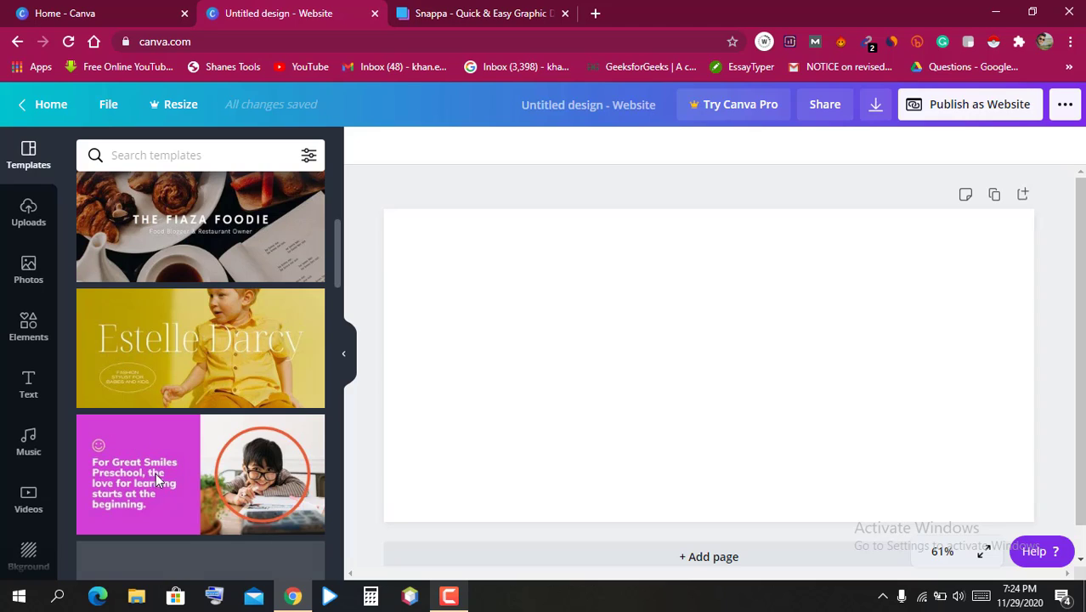
left_click_drag(336, 276, 334, 199)
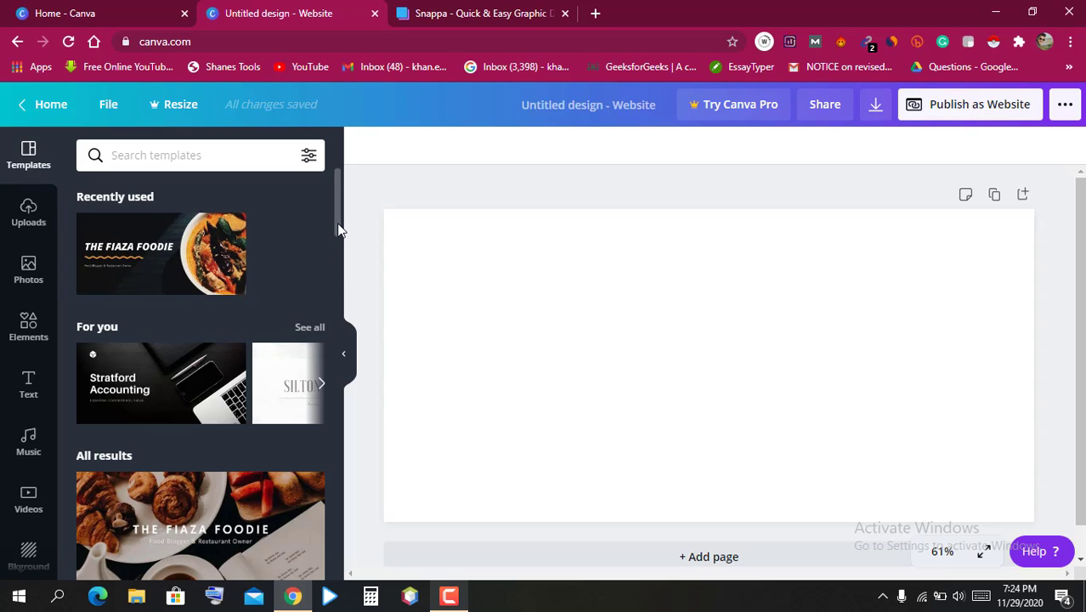
left_click_drag(336, 223, 337, 315)
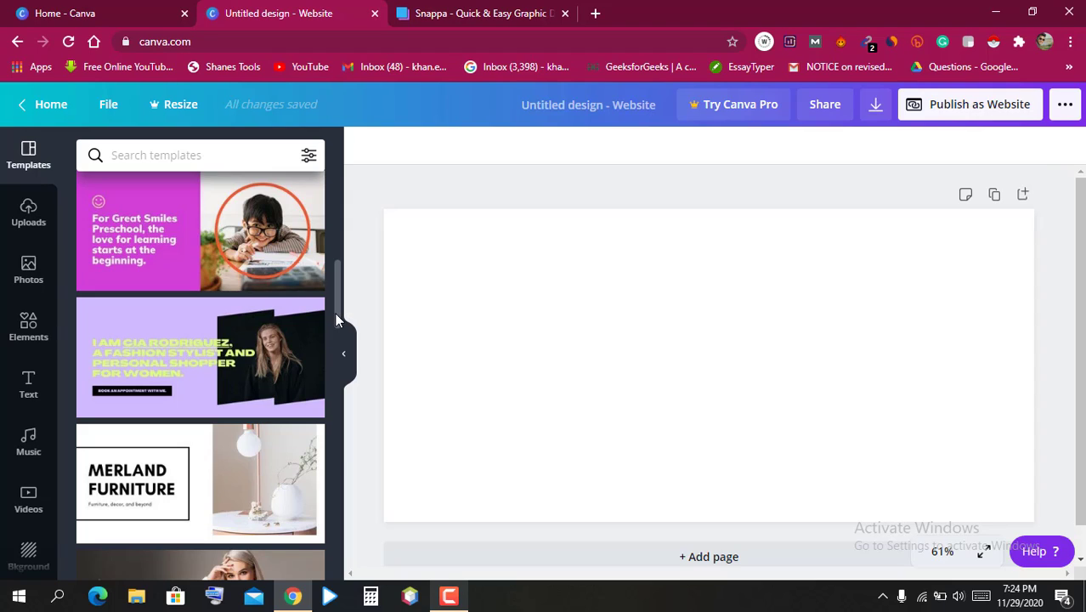
left_click_drag(337, 316, 345, 426)
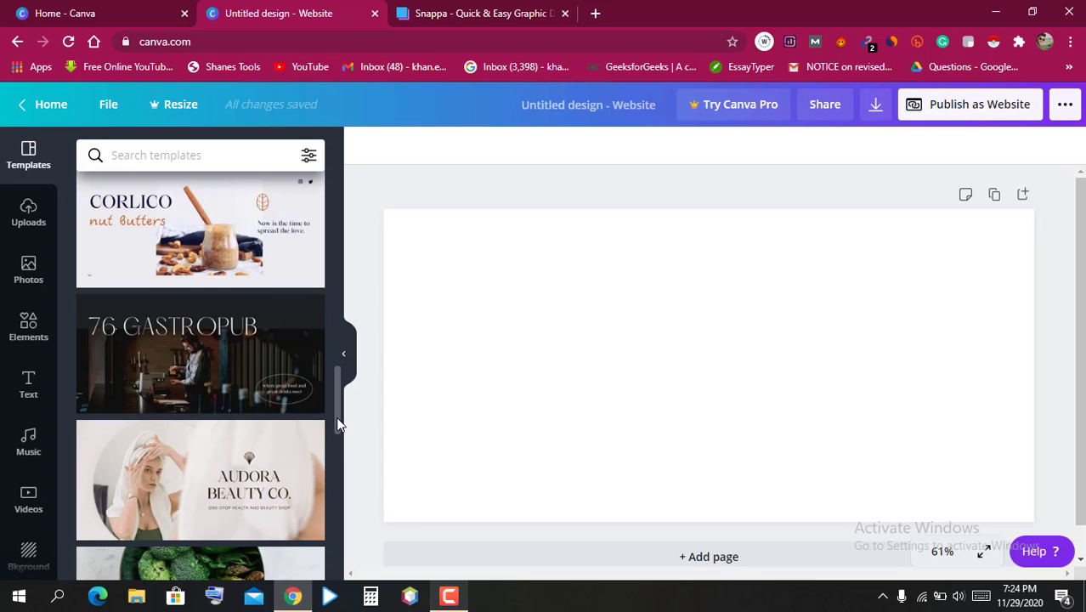
left_click_drag(336, 416, 349, 497)
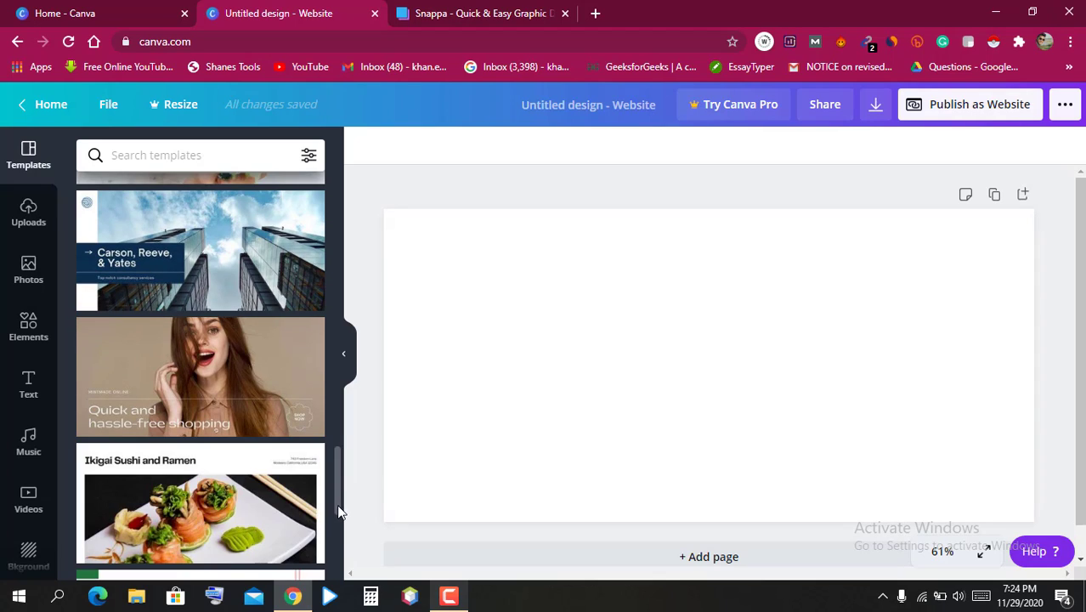
left_click_drag(337, 504, 337, 536)
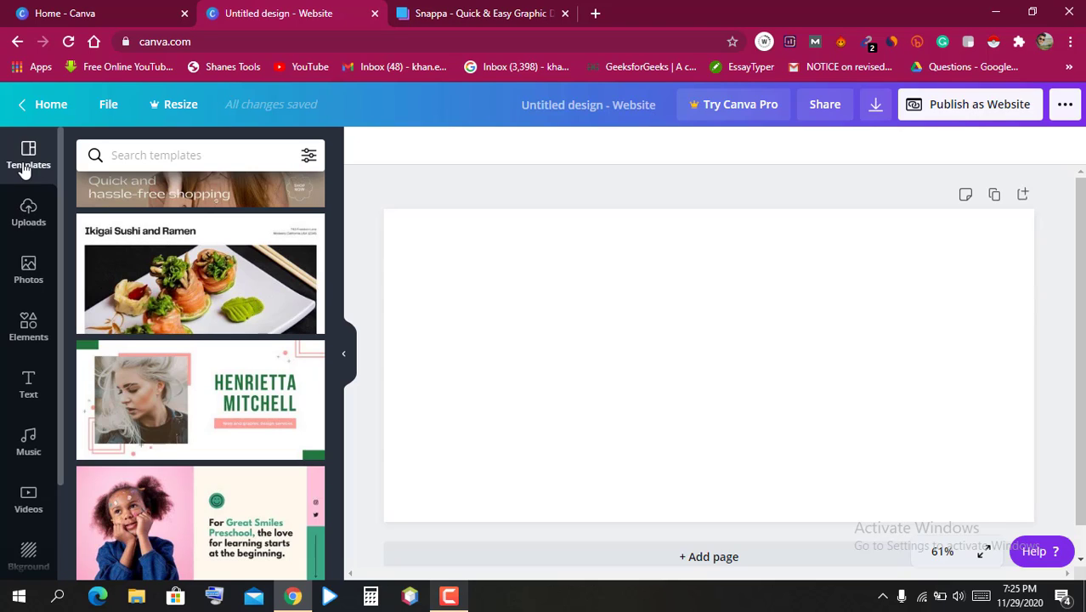
Upload the white daisy photo from the Downloads folder to the image uploads.
left_click(28, 214)
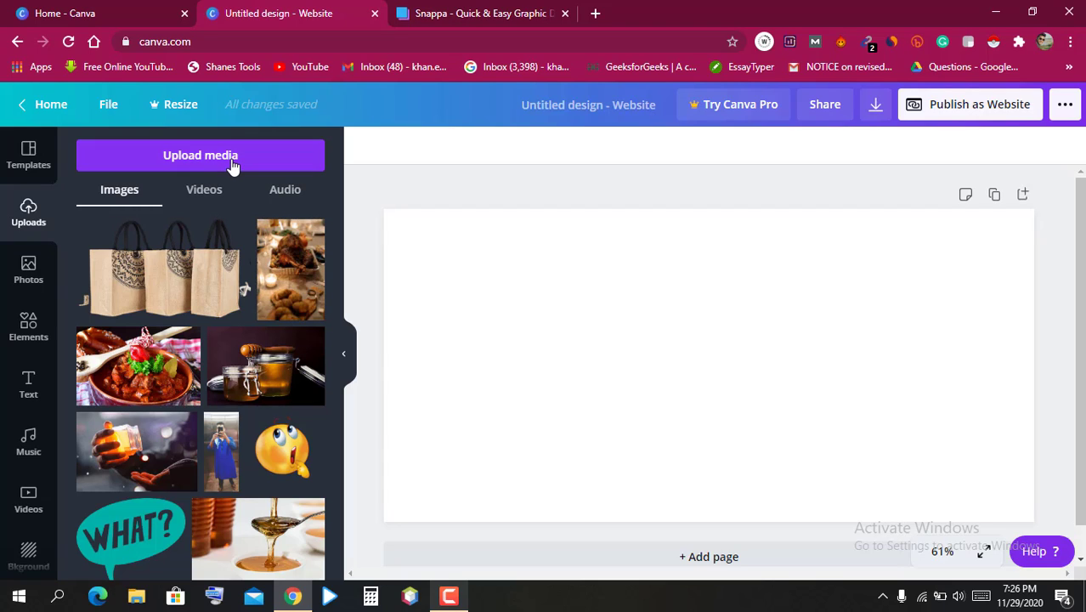
left_click(232, 157)
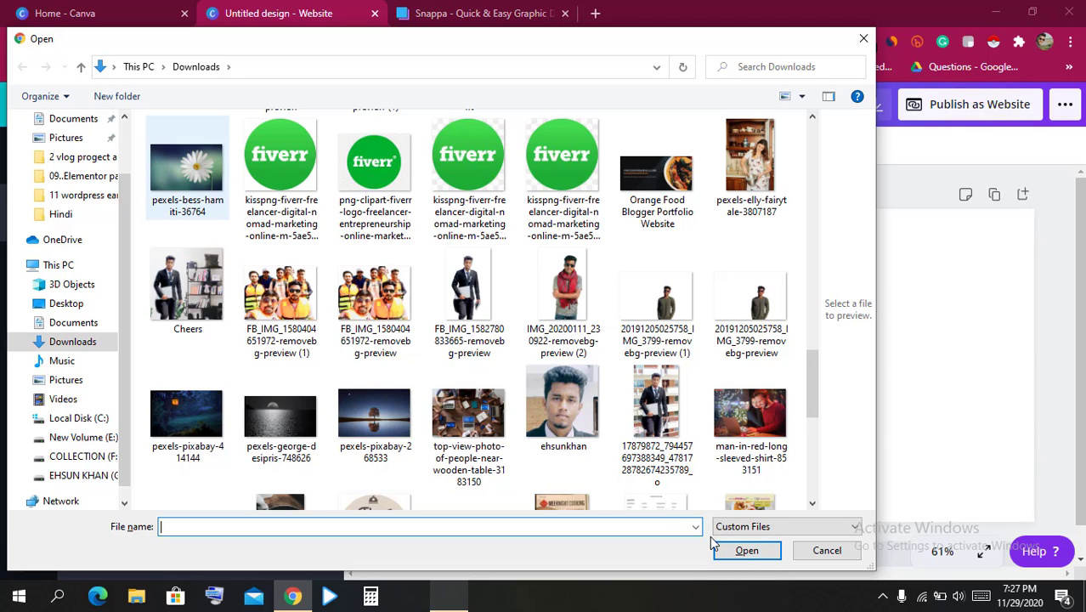
left_click(742, 552)
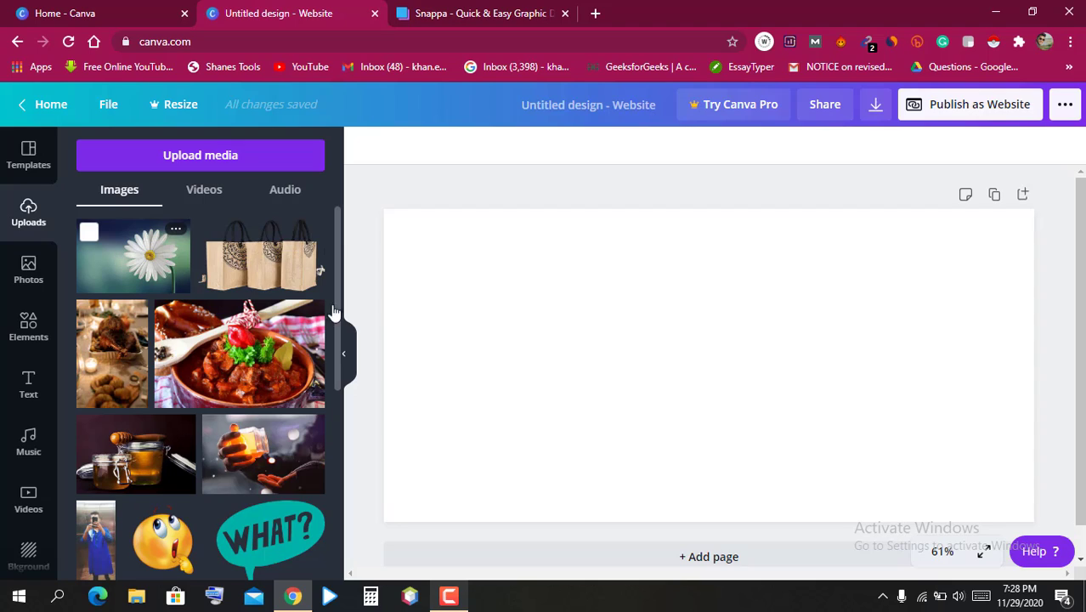
Place the uploaded daisy photo on the blank page and fit it so it fills the whole page.
left_click_drag(334, 313, 555, 333)
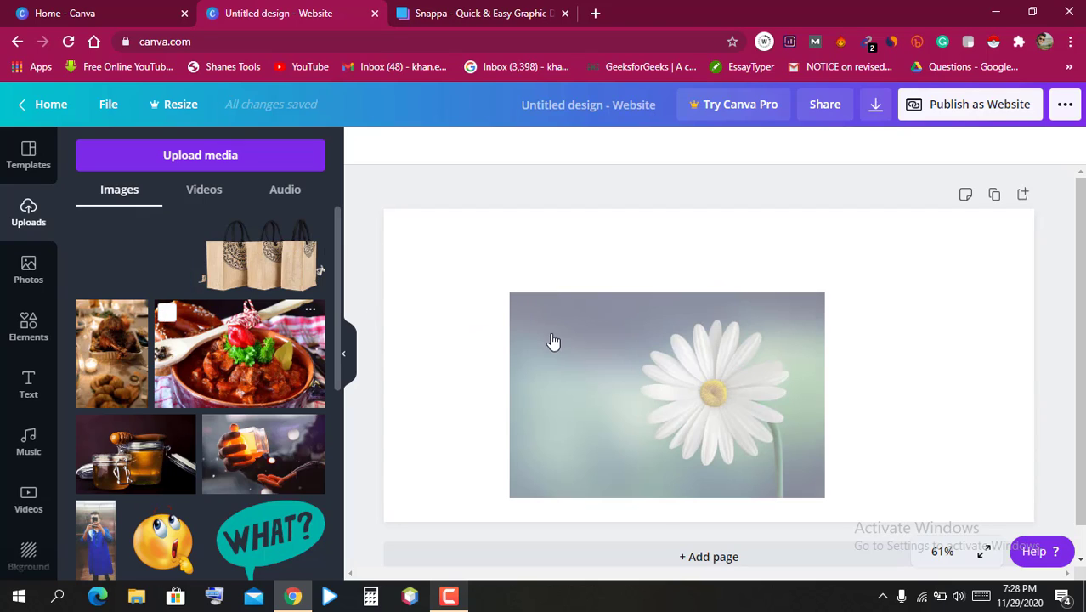
left_click(513, 304)
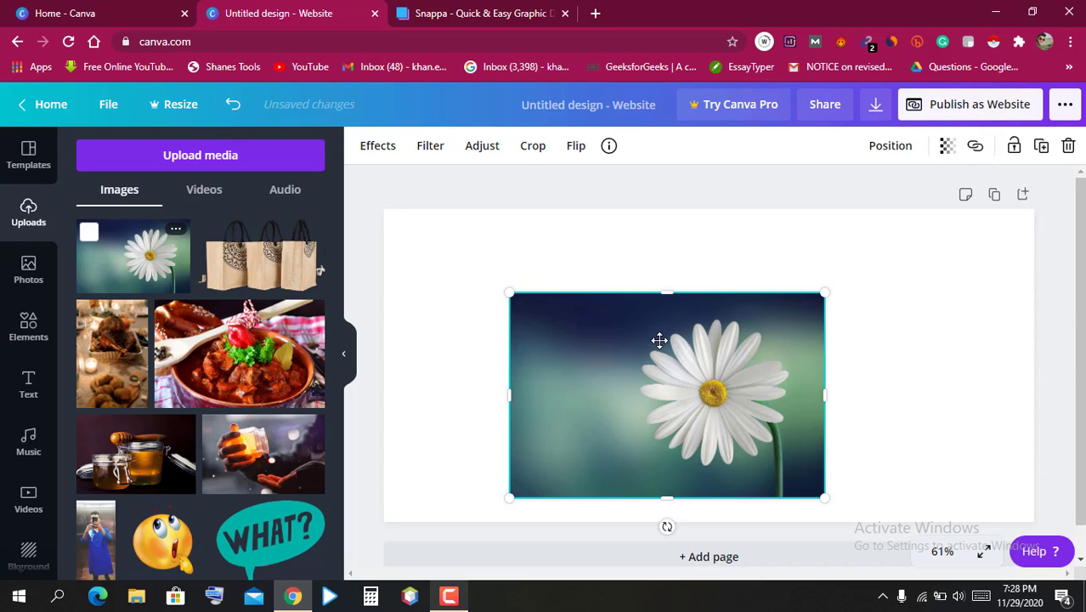
left_click_drag(658, 339, 648, 316)
left_click_drag(387, 213, 374, 212)
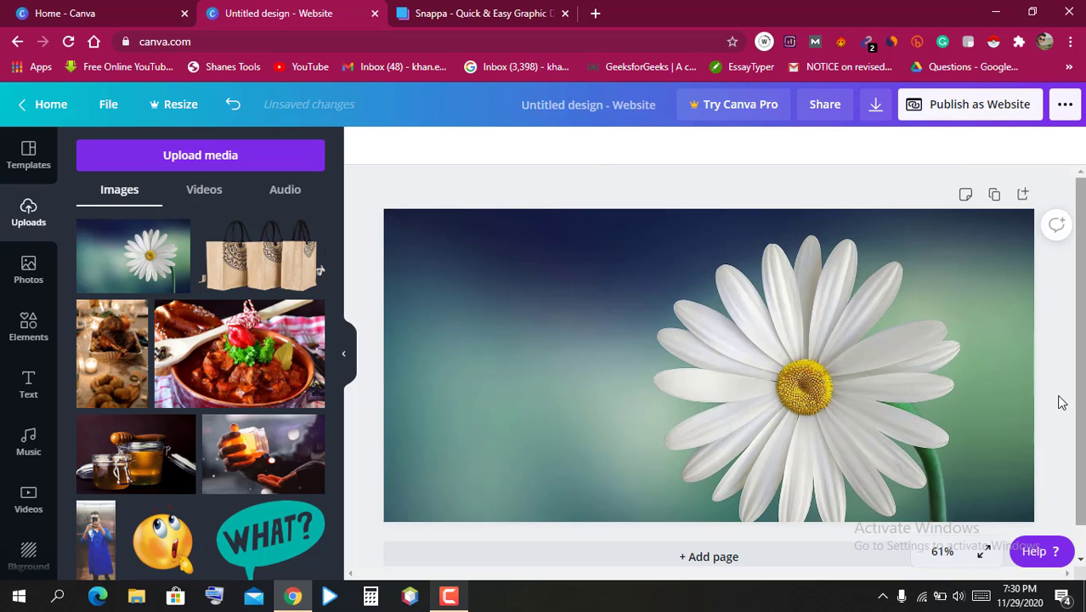
scroll(1058, 396, "down", 1)
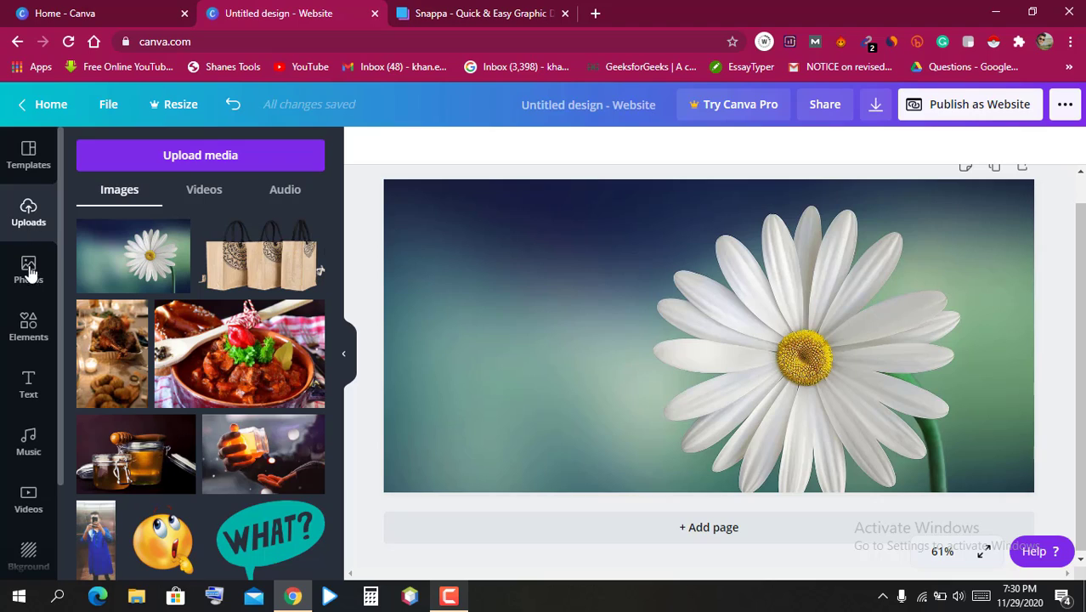
Browse the lines, shapes and frames in the elements library and place a dark navy circle beside the daisy.
left_click(28, 332)
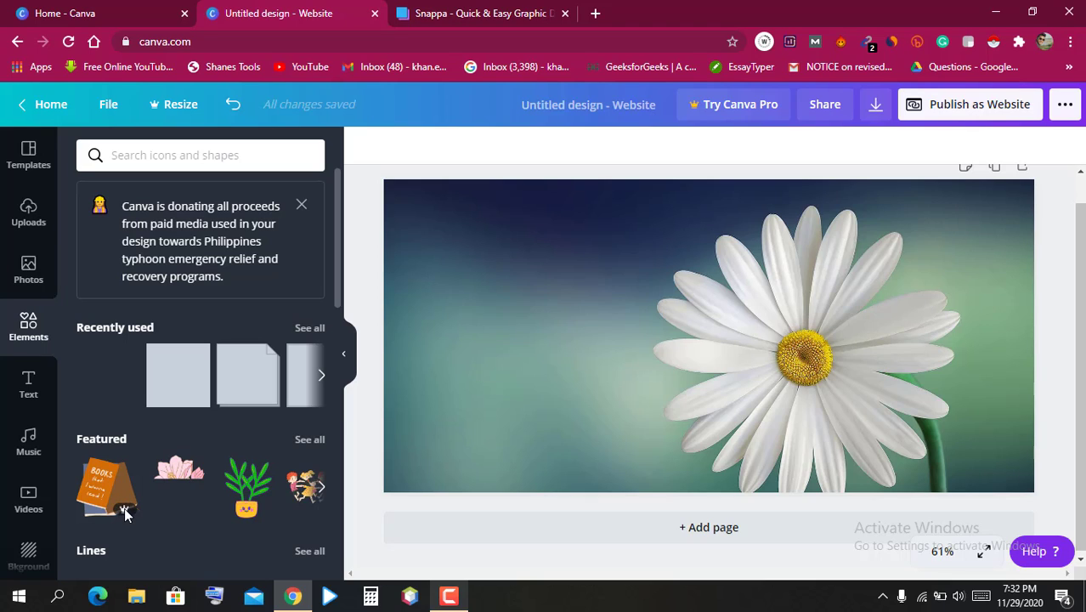
scroll(128, 509, "down", 1)
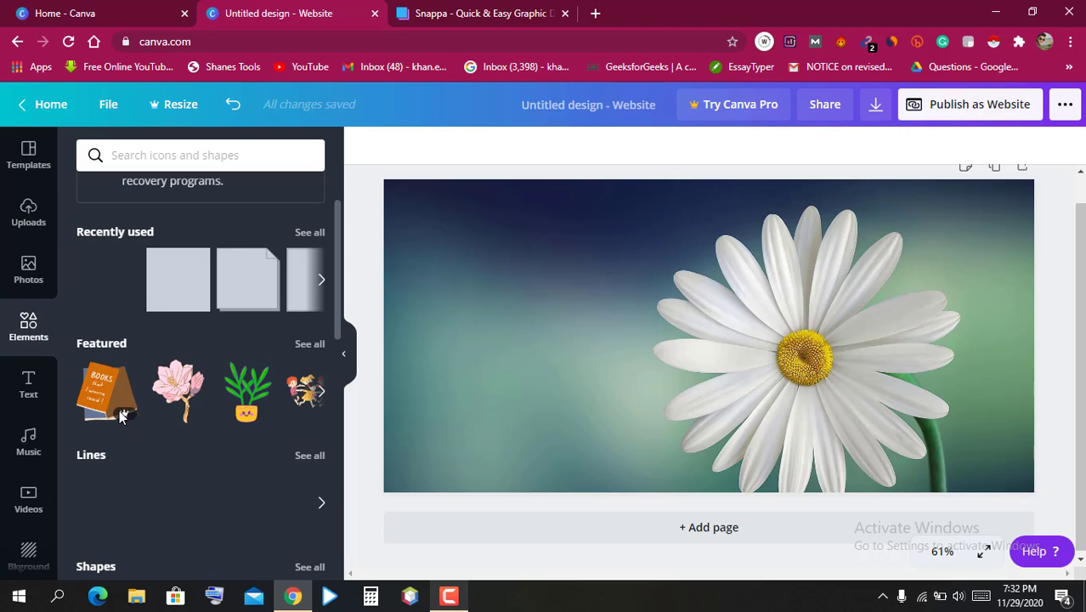
scroll(119, 401, "down", 1)
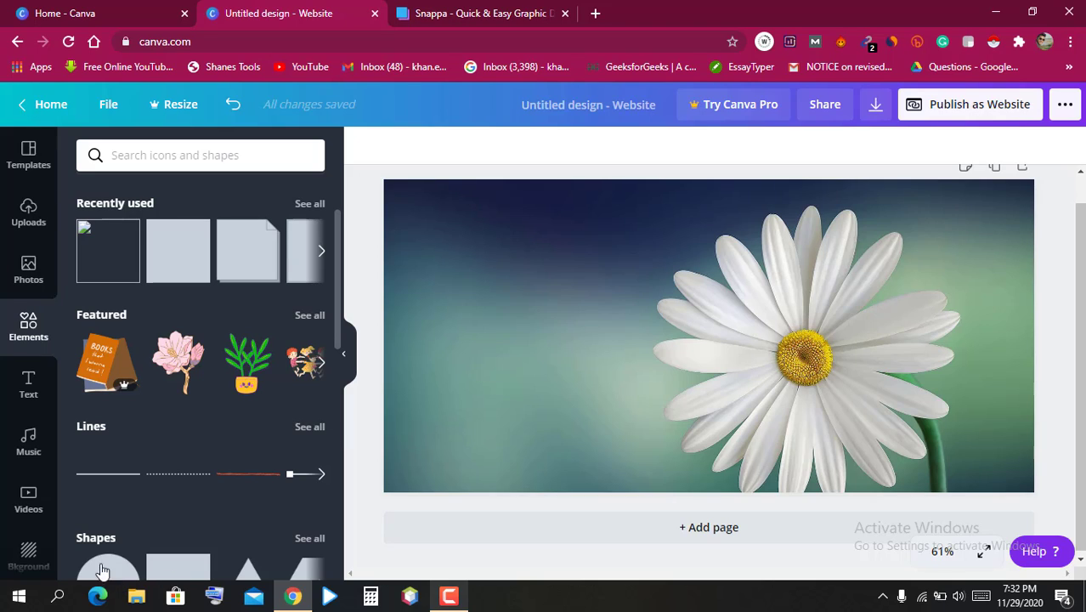
scroll(76, 380, "down", 3)
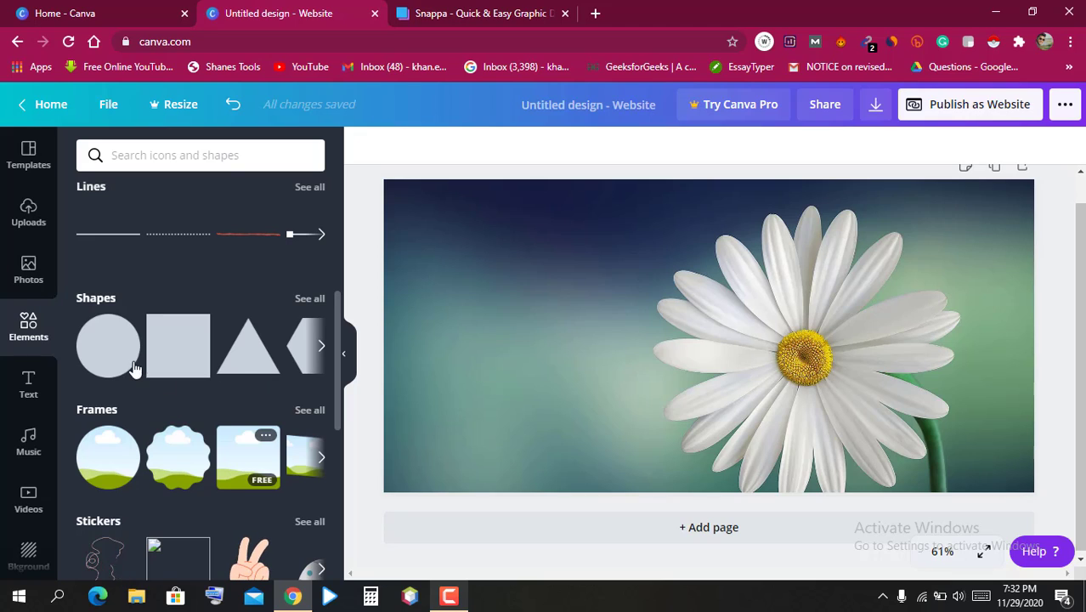
scroll(136, 361, "down", 5)
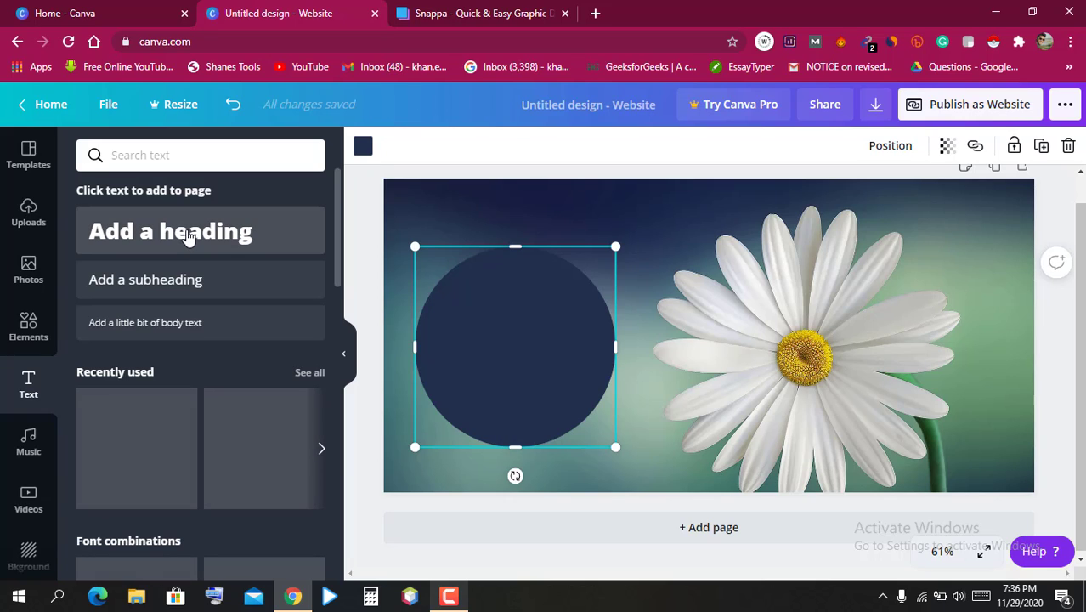
Add a centred heading reading "I love Bangladesh" over the navy circle and fit it on two lines.
left_click_drag(189, 235, 525, 342)
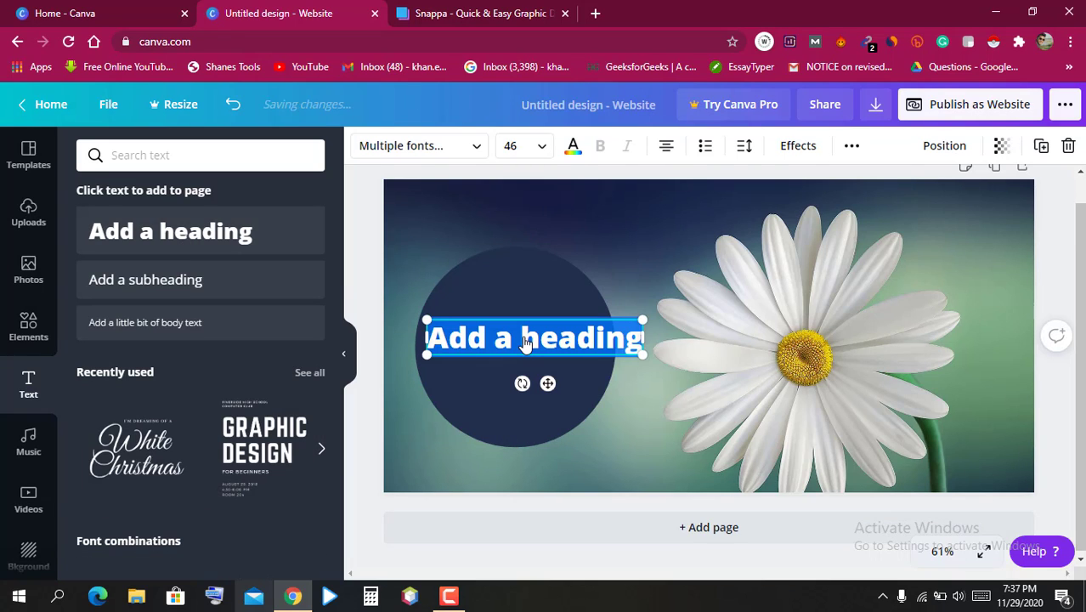
key("BackSpace")
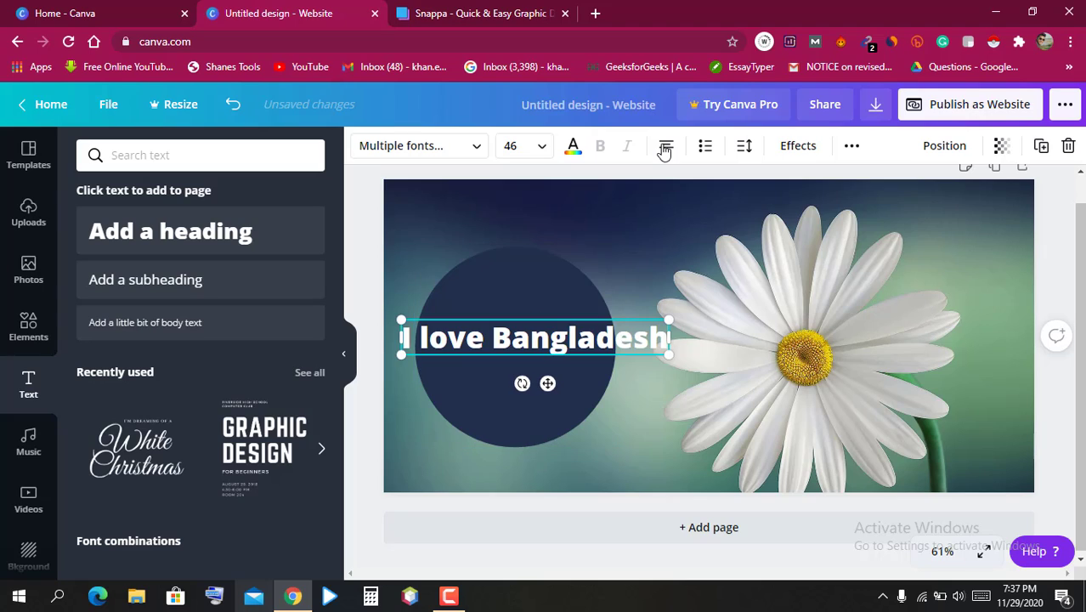
left_click(663, 151)
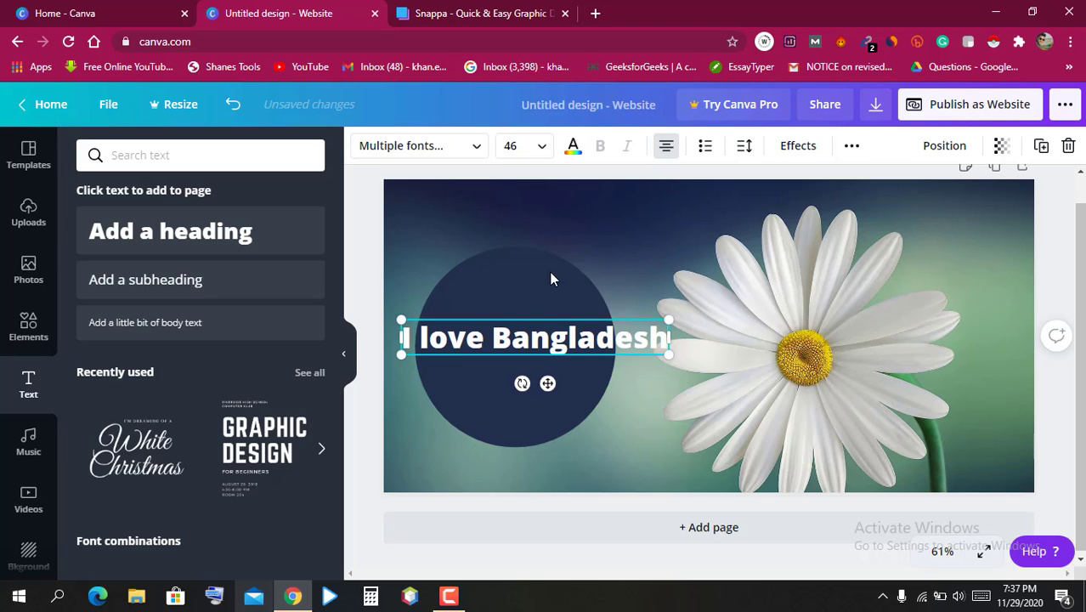
left_click(525, 325)
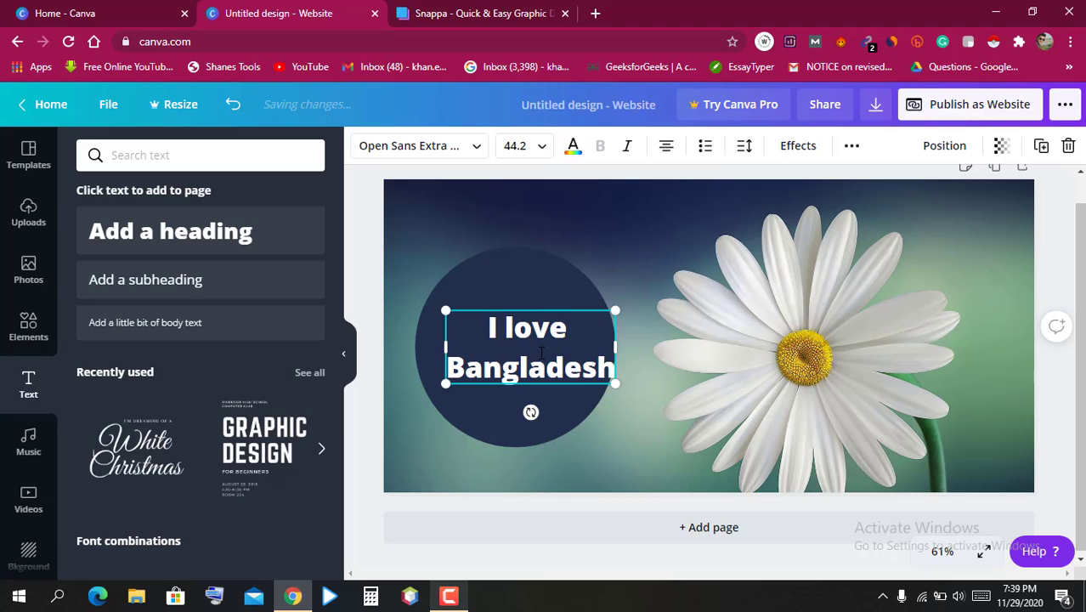
key("ctrl+z")
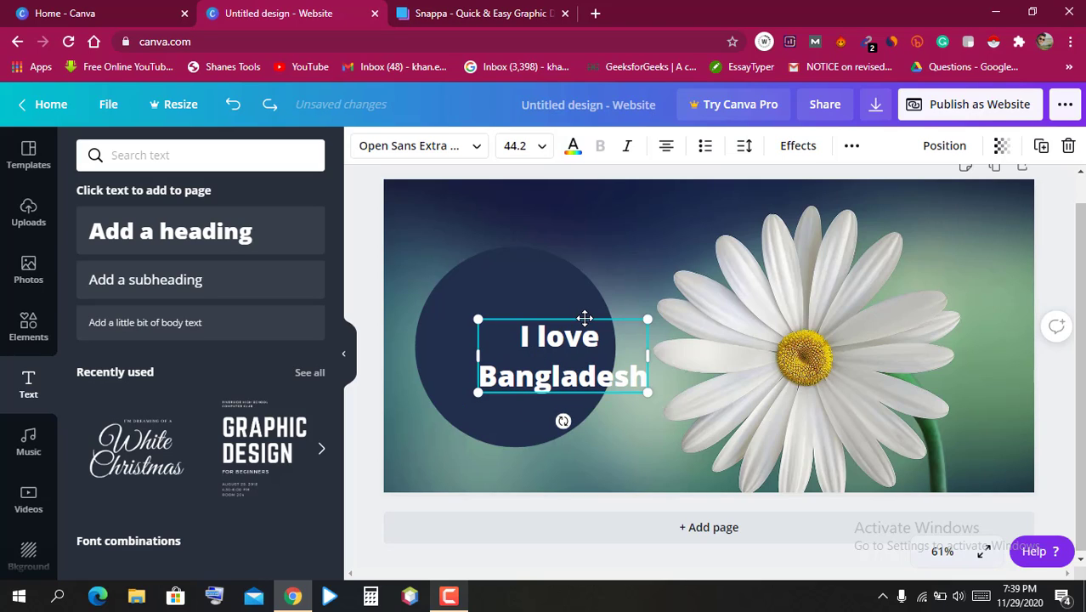
key("ctrl+shift+z")
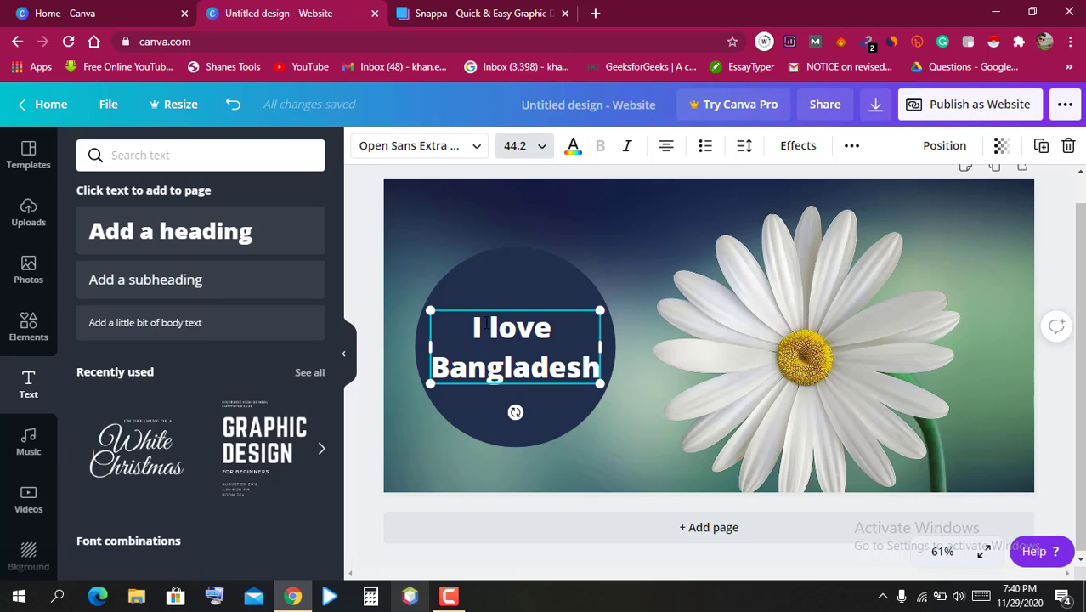
Set the "I love Bangladesh" heading's font size to 42 and its text colour to red.
left_click(542, 149)
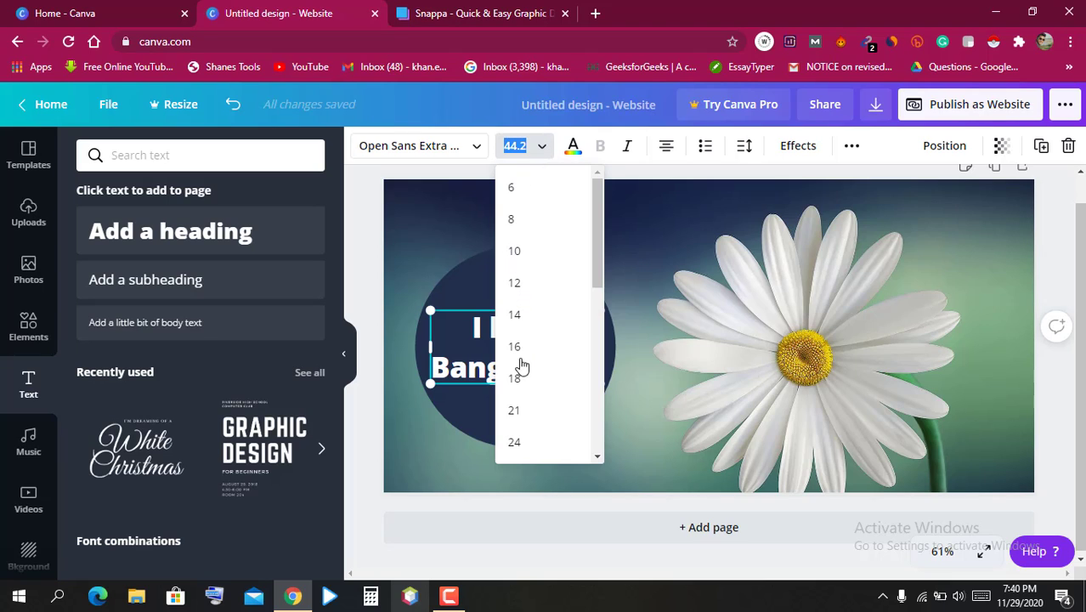
left_click_drag(599, 290, 597, 320)
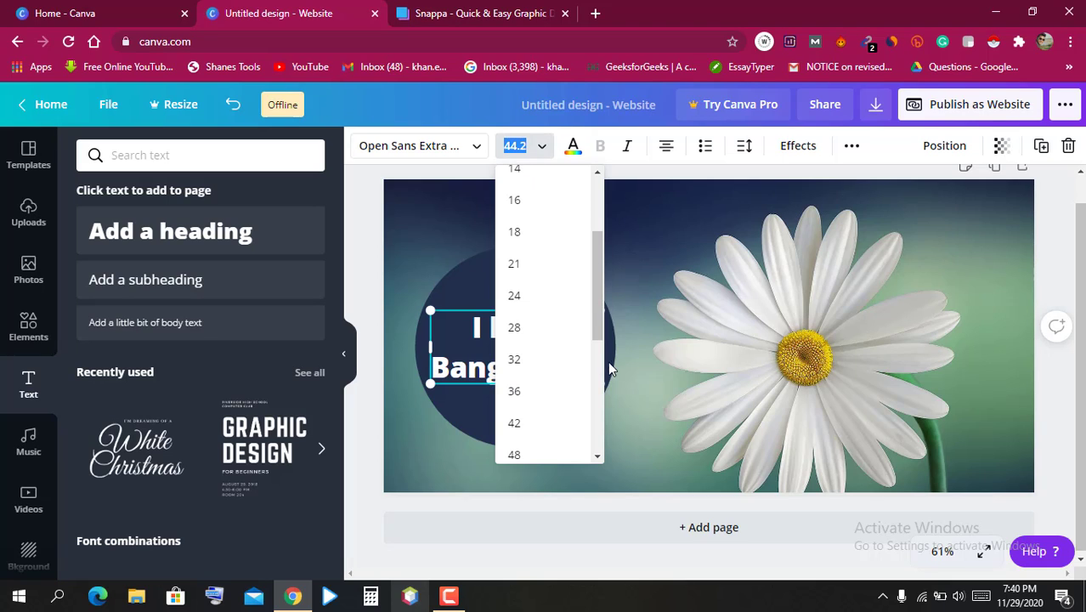
left_click(517, 425)
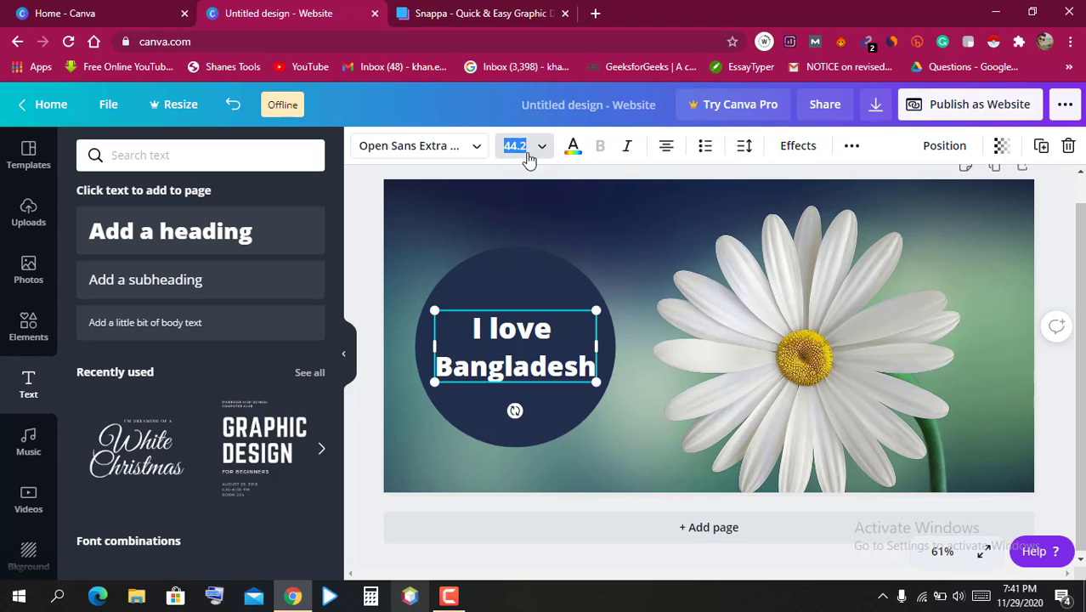
left_click(574, 152)
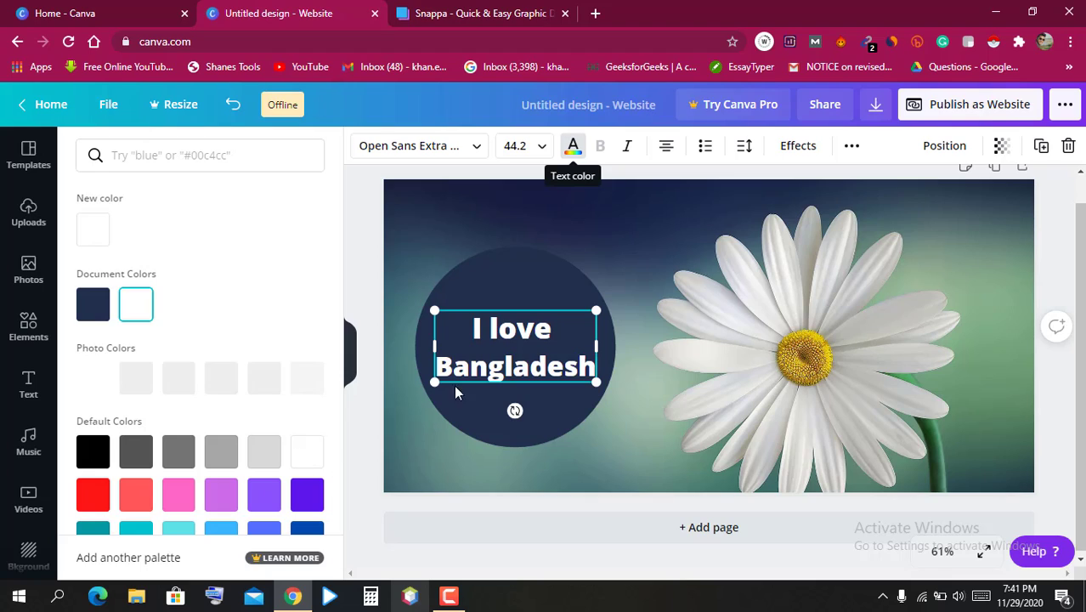
left_click(96, 505)
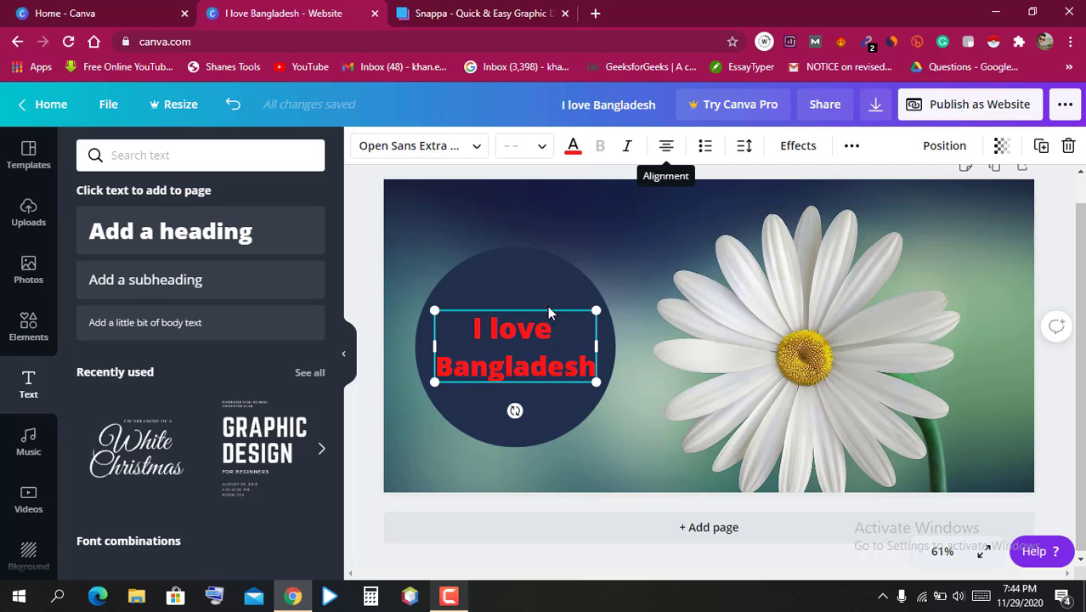
Cycle the heading through the text alignment options and return it to centre alignment.
left_click(665, 151)
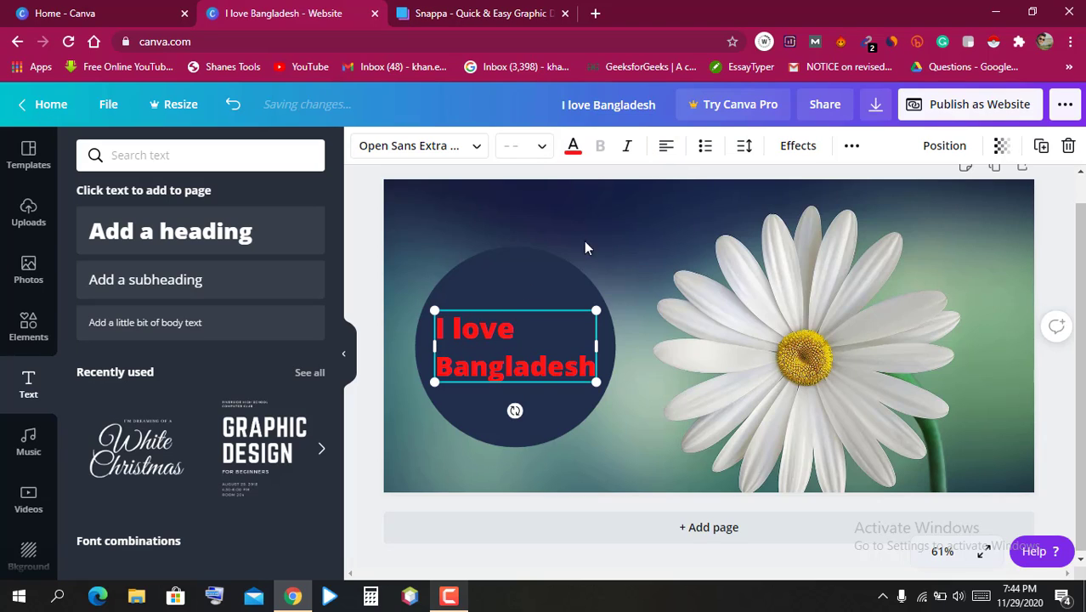
left_click(667, 146)
left_click(667, 147)
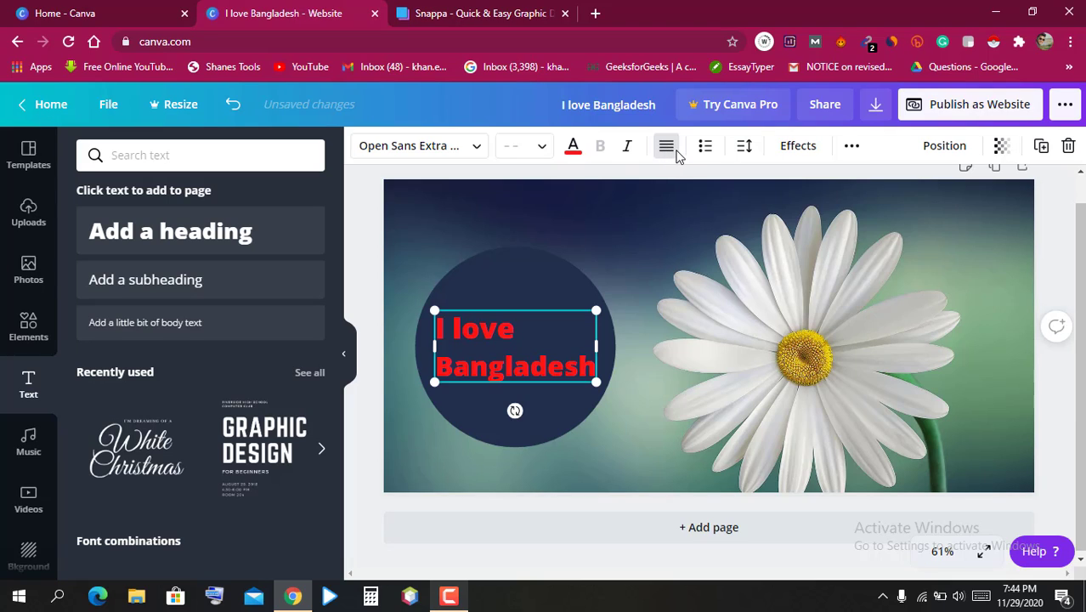
left_click(666, 147)
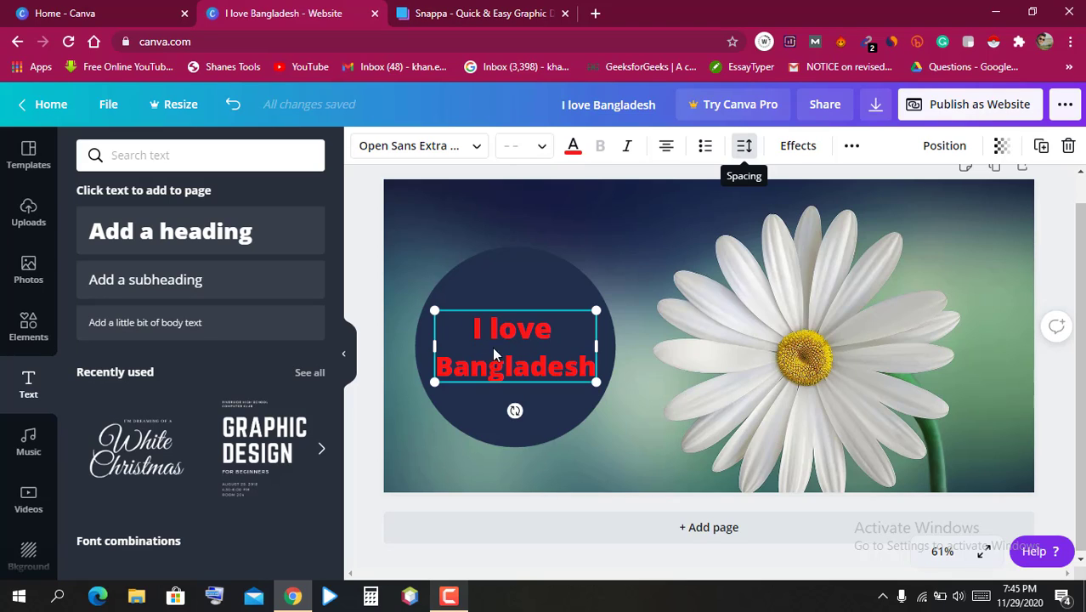
Try the Splice, Echo and Neon text effects on the heading and set the effect back to None.
left_click(804, 151)
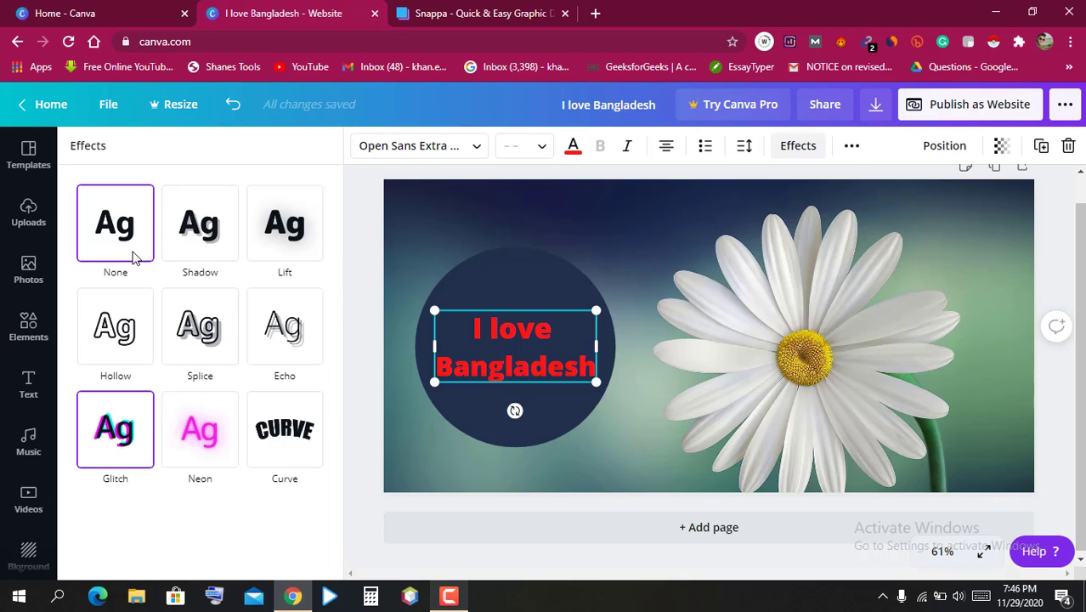
left_click(212, 338)
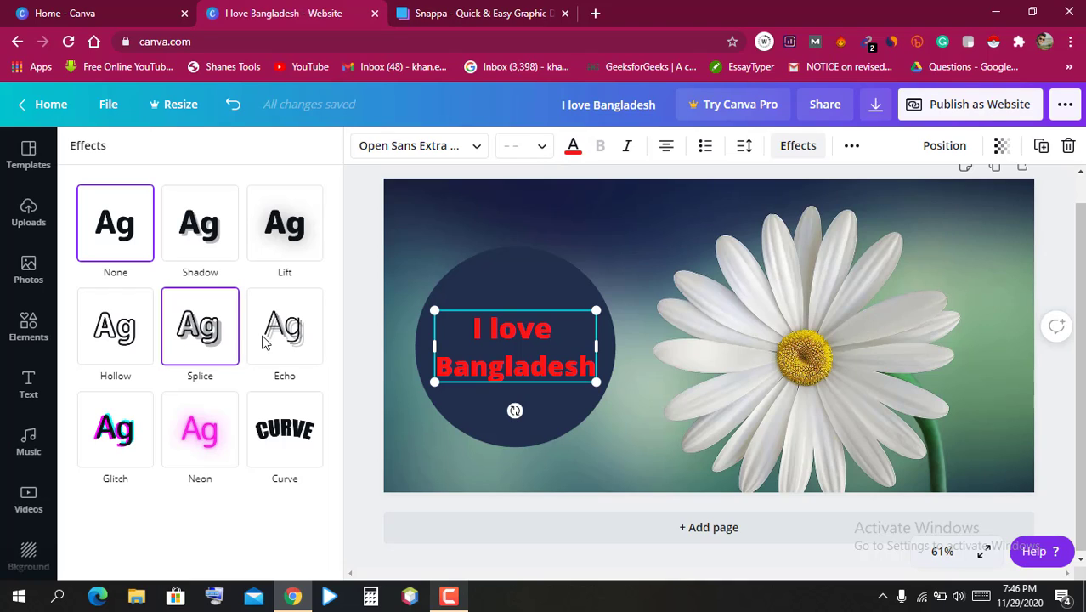
left_click(294, 338)
left_click(220, 448)
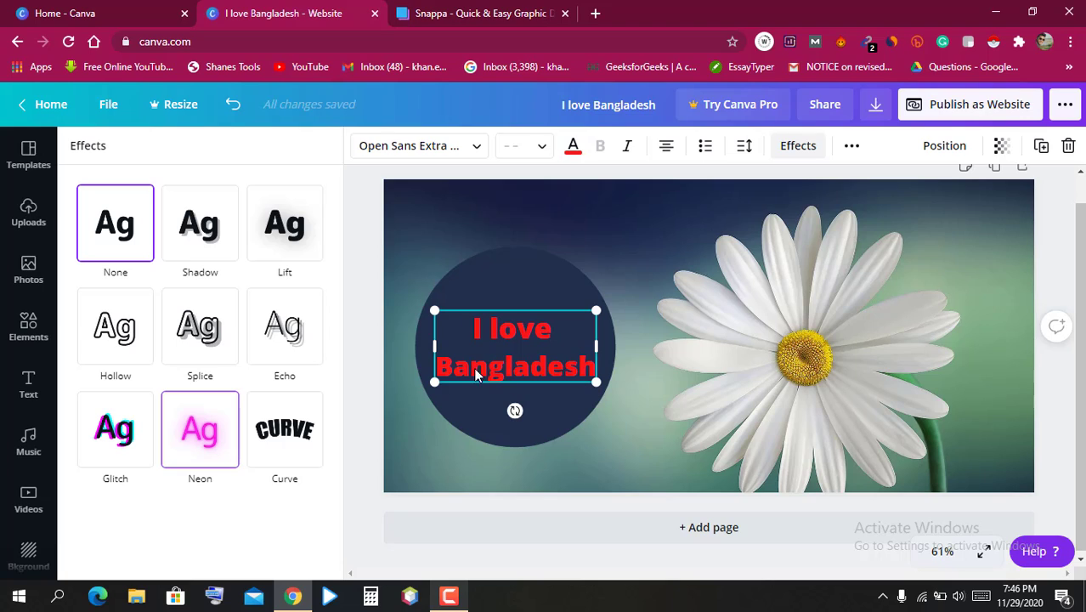
left_click(81, 247)
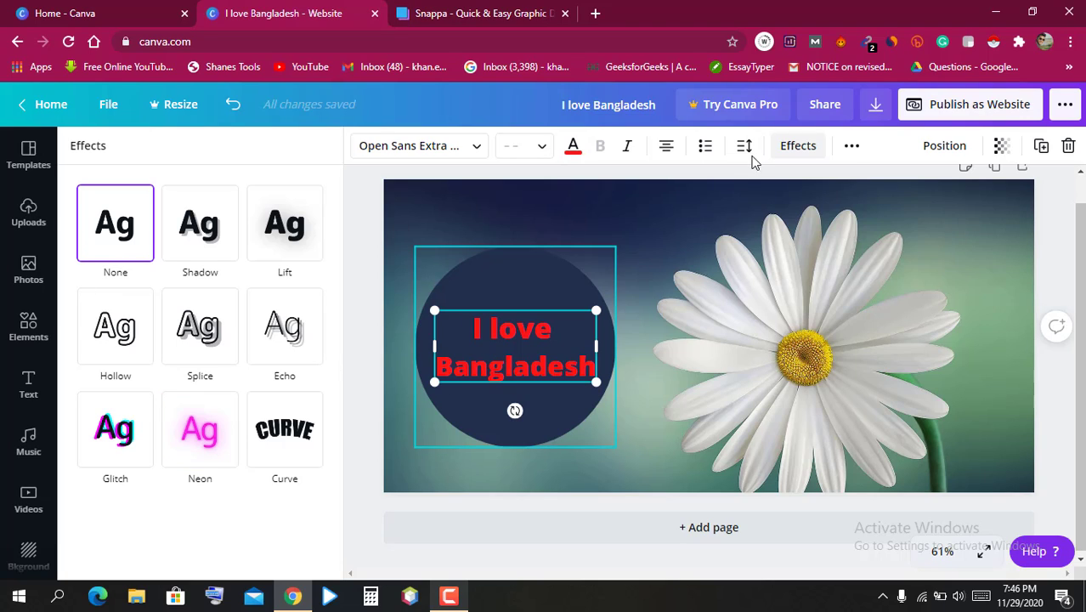
View the heading's additional text options, try lowering its transparency value to 16 and raise it again.
left_click(851, 147)
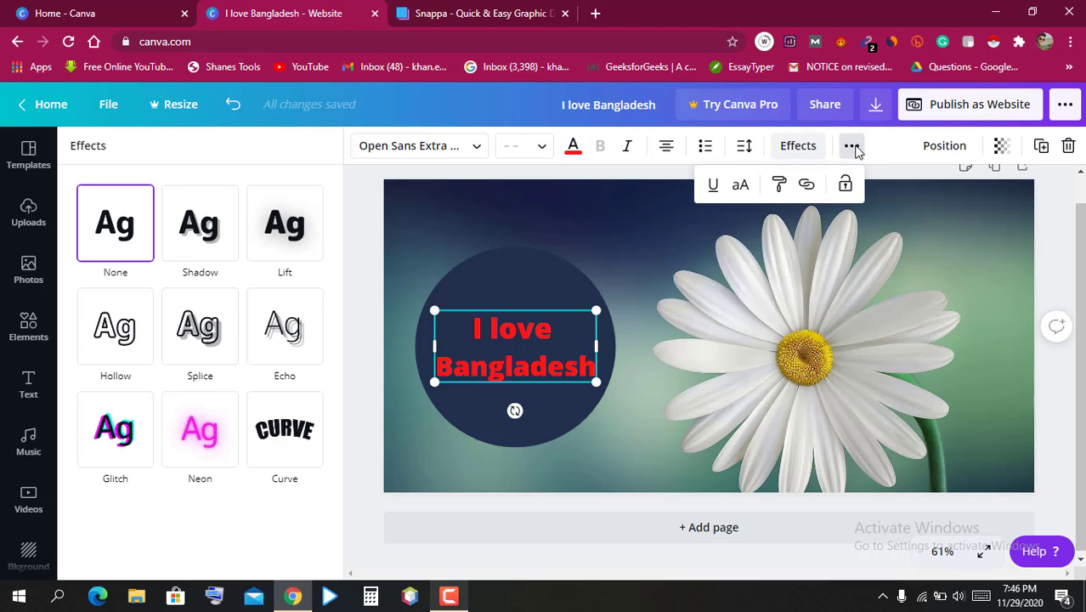
left_click(846, 190)
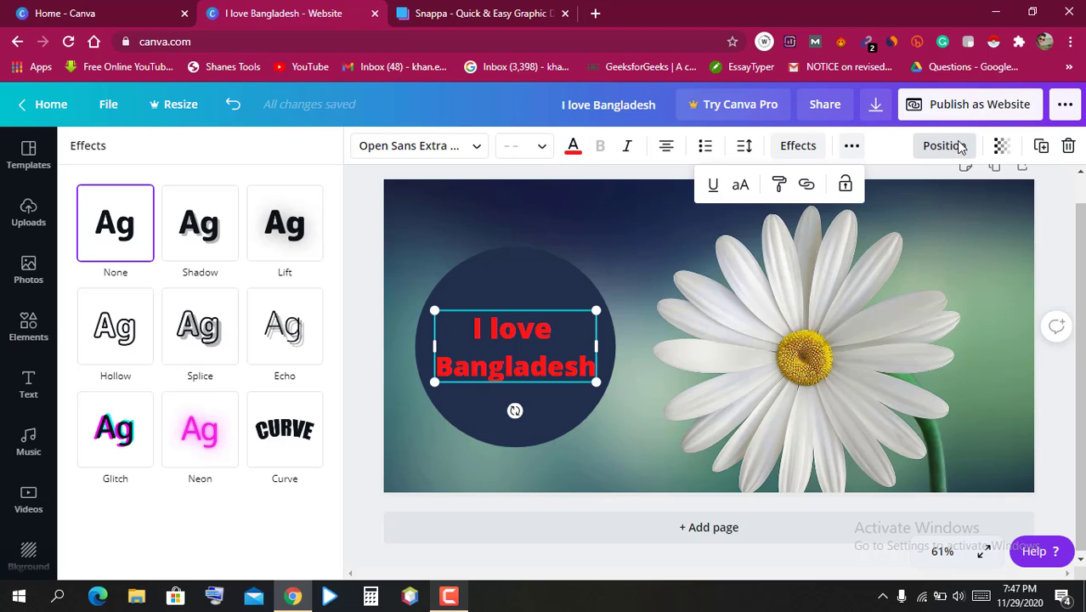
left_click(1002, 146)
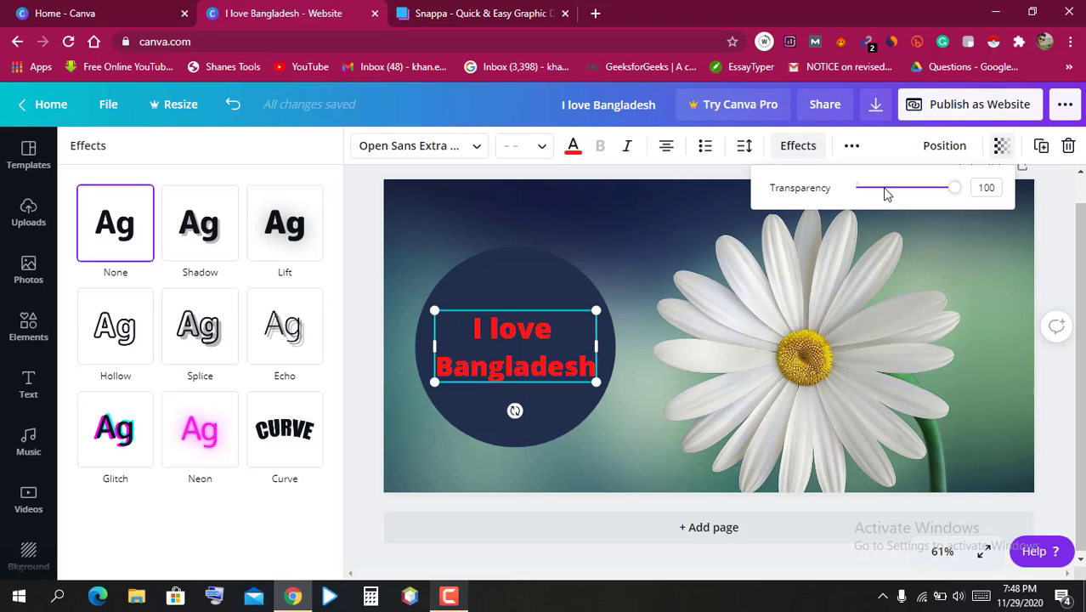
left_click_drag(955, 190, 889, 192)
left_click_drag(888, 192, 874, 194)
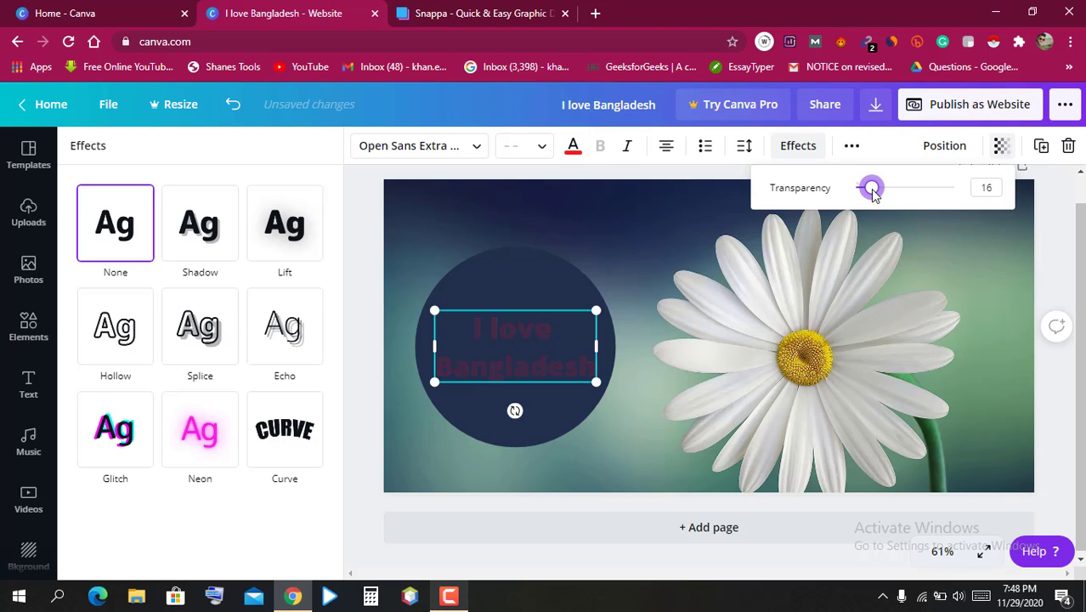
left_click(951, 195)
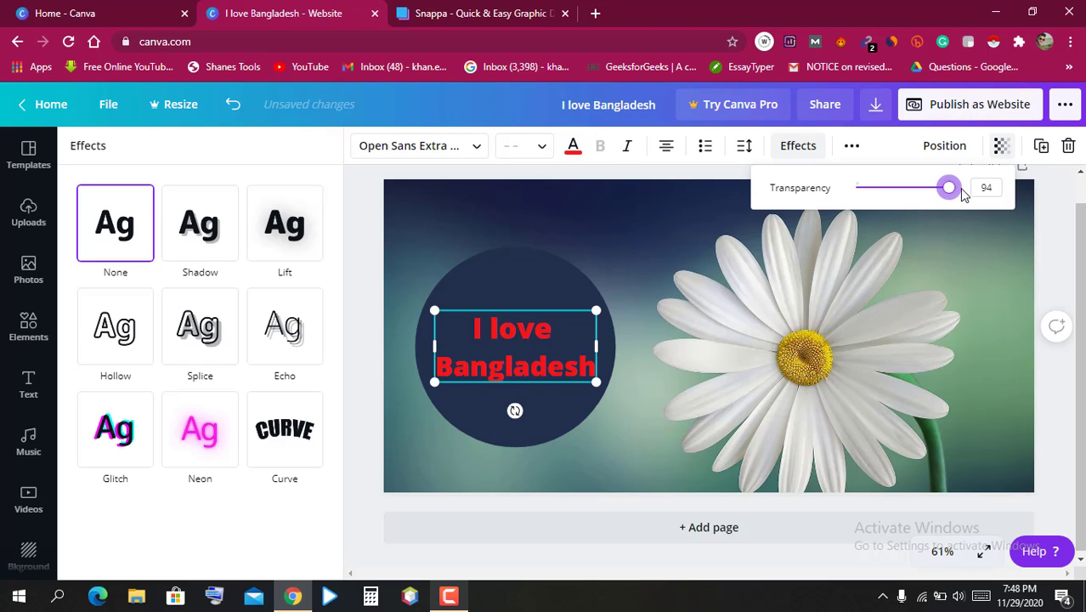
left_click(971, 190)
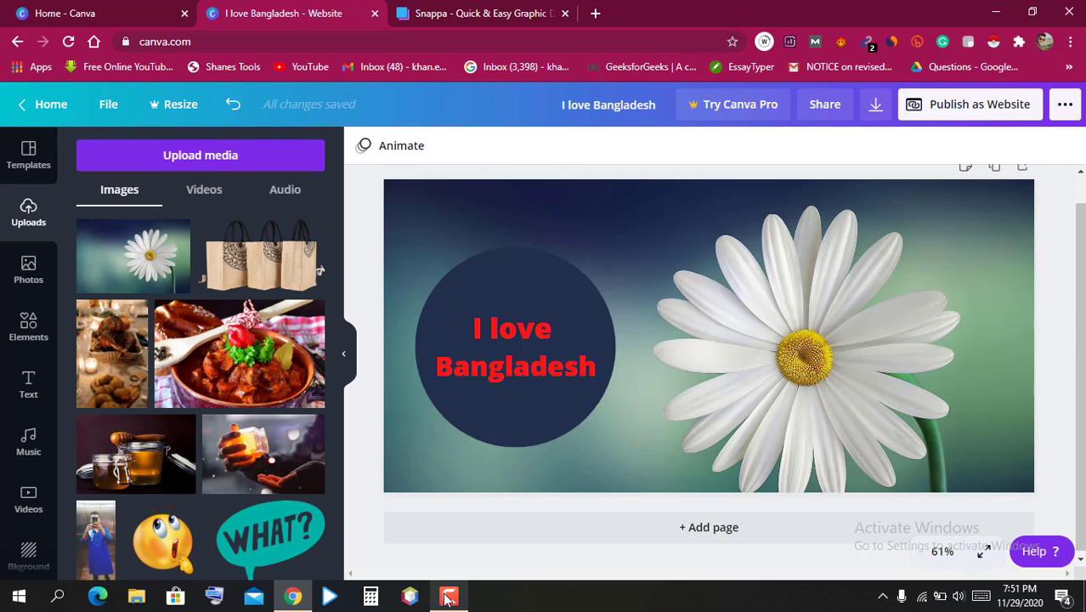
left_click(449, 597)
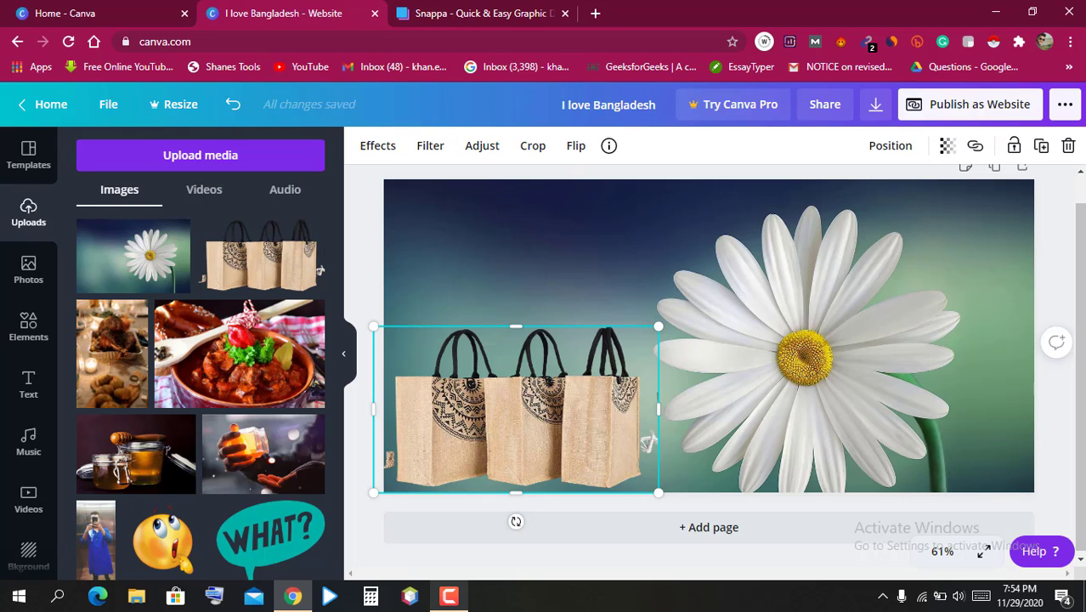
left_click(448, 596)
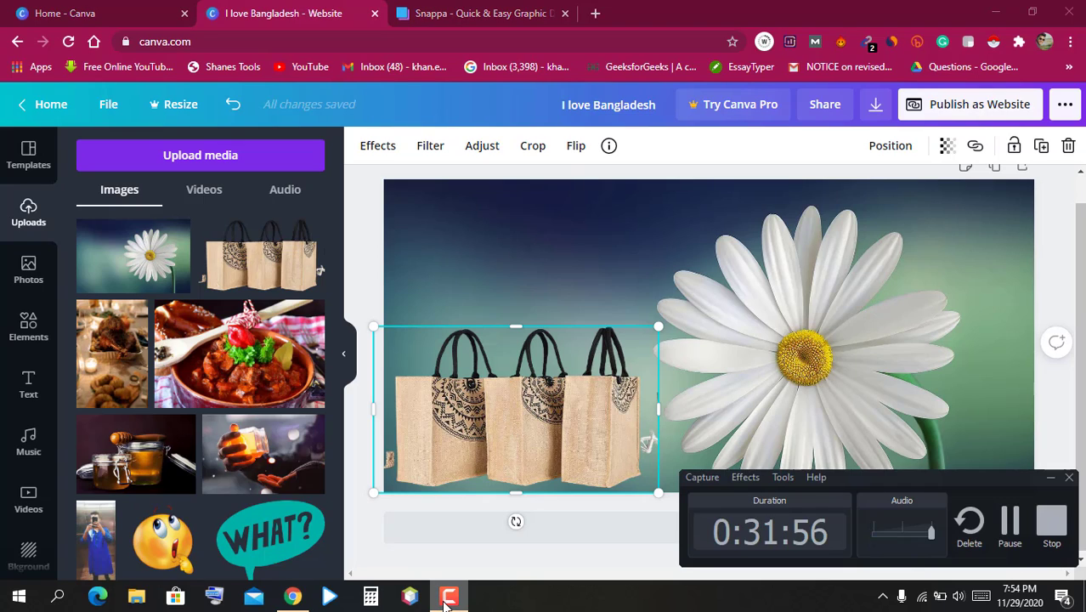
left_click(448, 596)
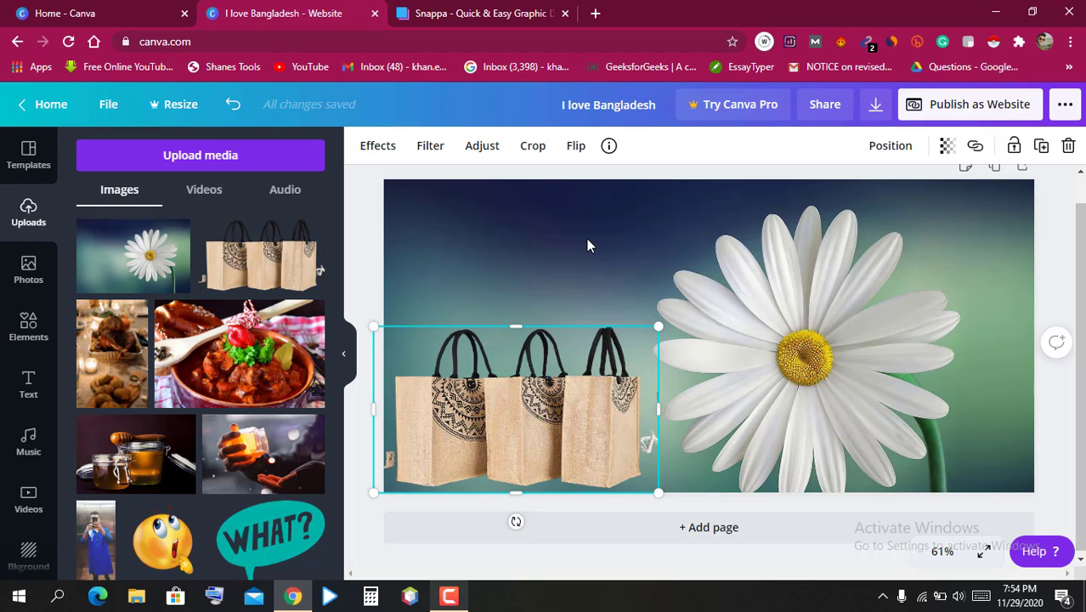
left_click(366, 267)
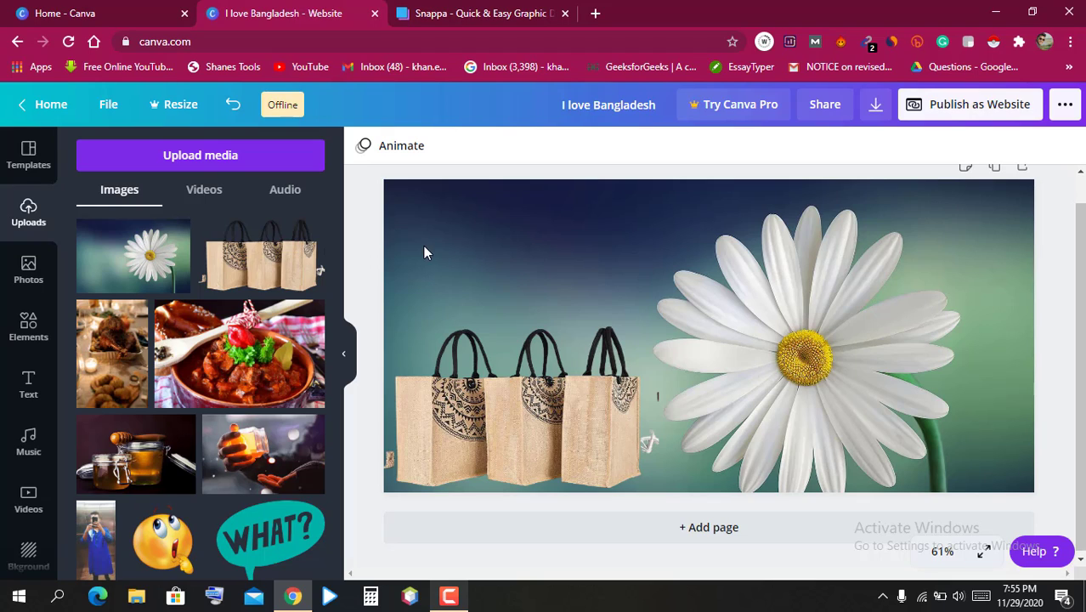
Open the remove.bg/upload page in a new browser tab.
left_click(595, 13)
left_click(448, 597)
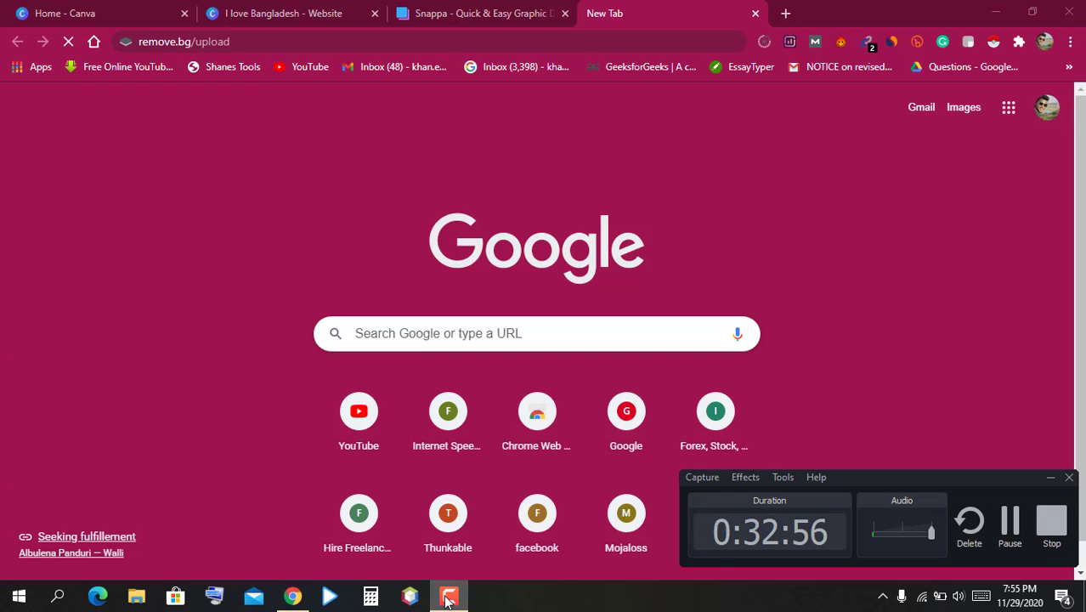
left_click(448, 598)
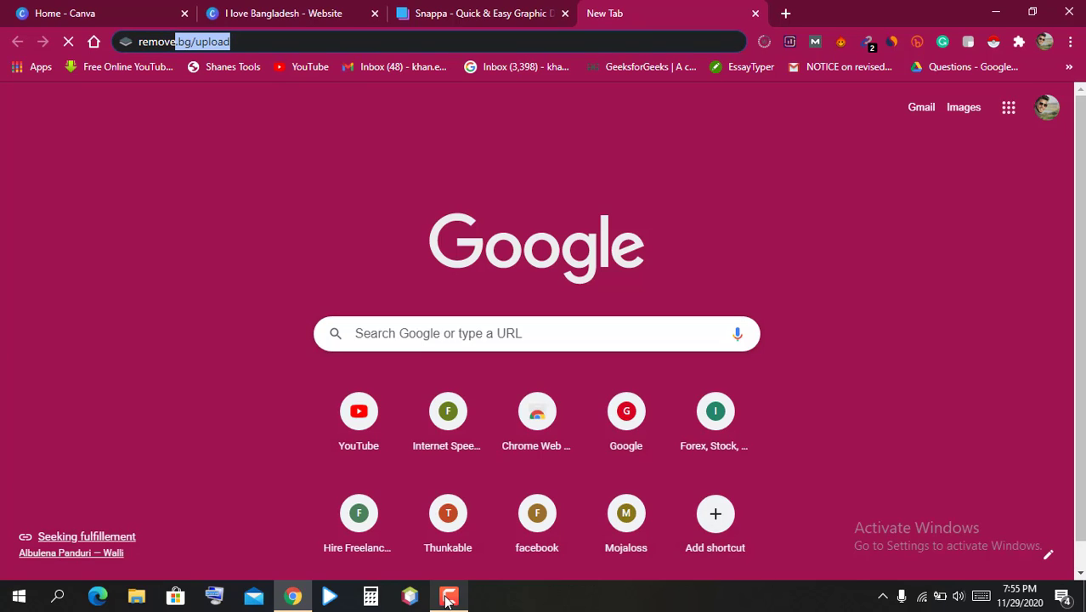
Load the remove.bg upload page and upload the "Untitled design" image from the Downloads folder for background removal.
type("remove.")
key("Return")
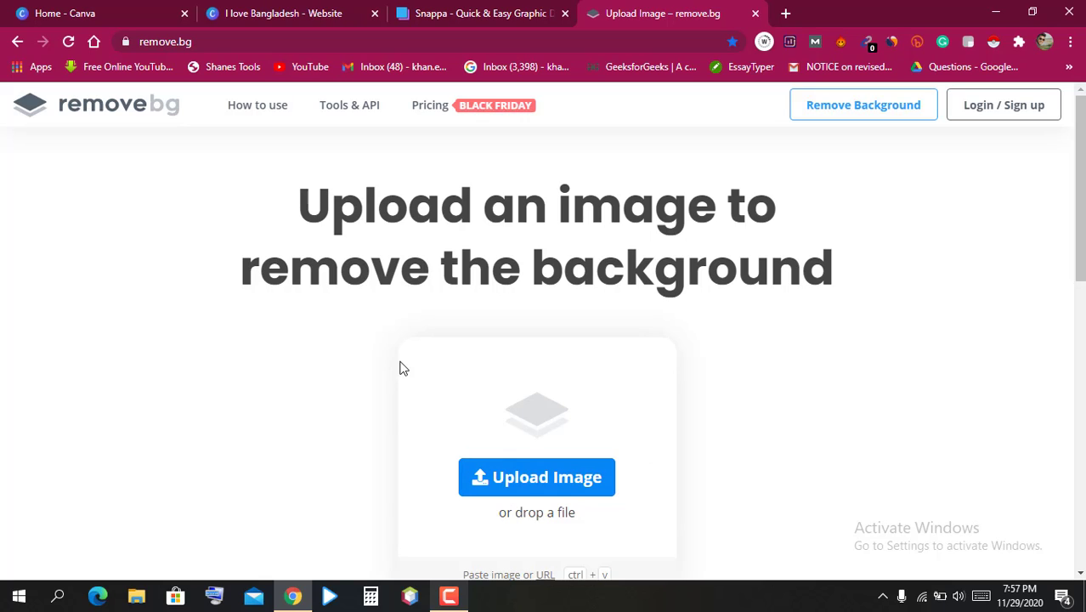
left_click(583, 496)
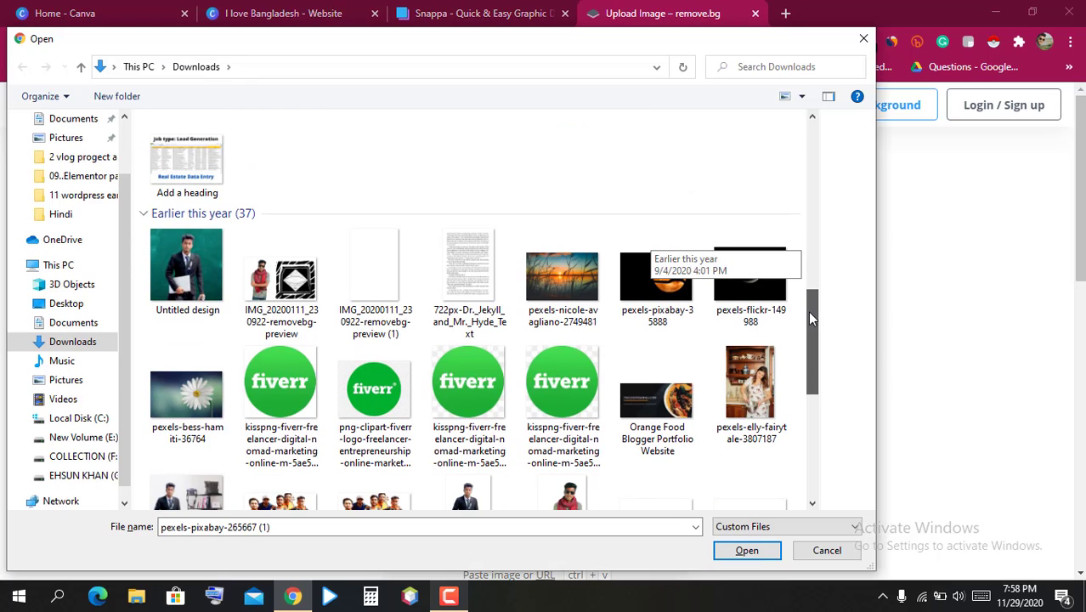
double_click(188, 297)
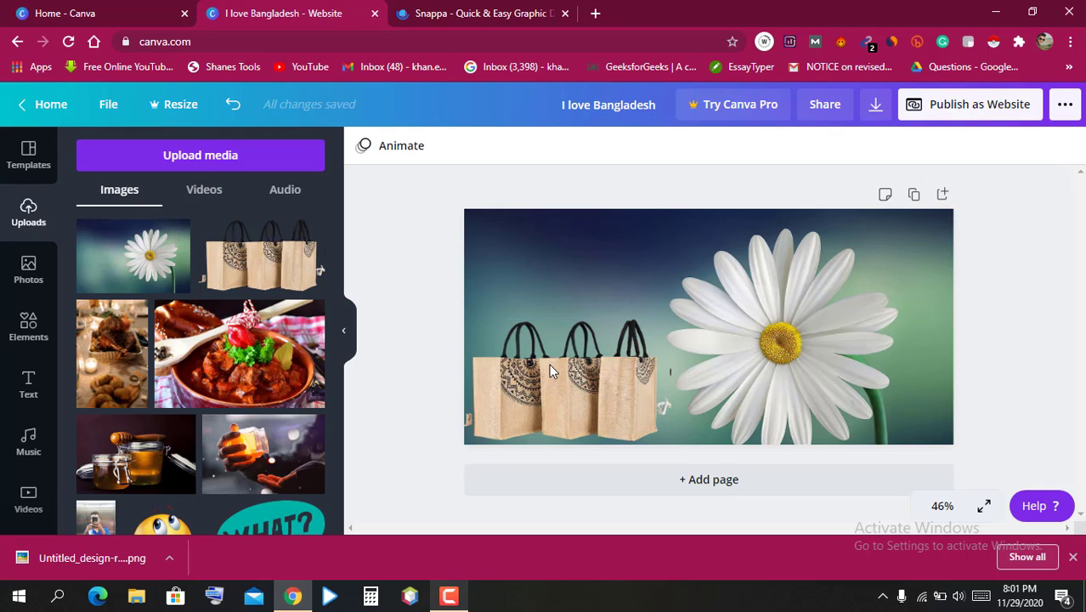
View the publishing options for the "I love Bangladesh" design and open its download settings to examine the file types.
left_click(1064, 105)
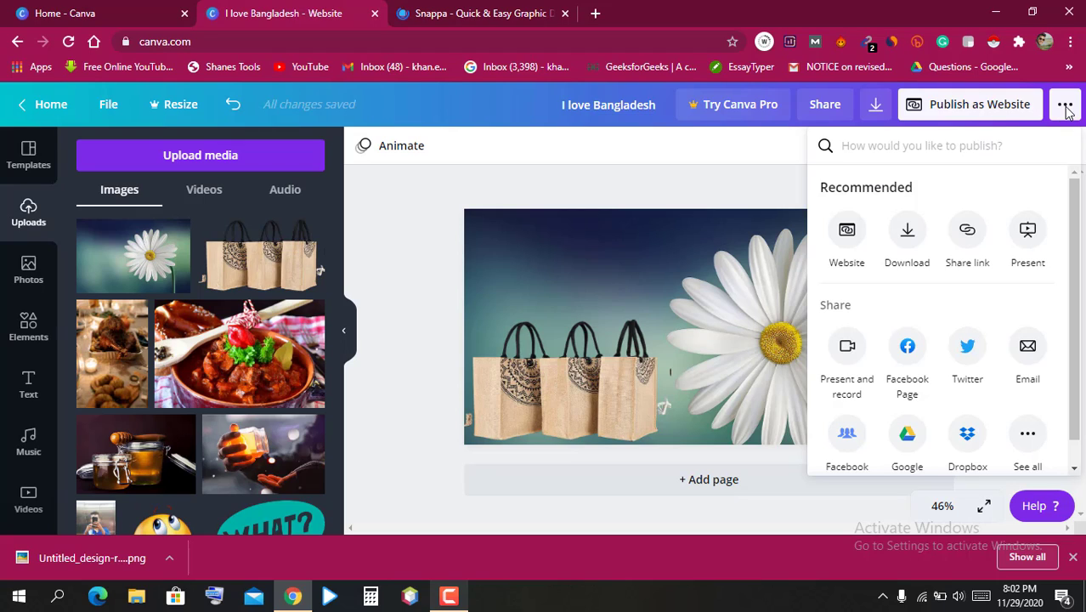
left_click(907, 242)
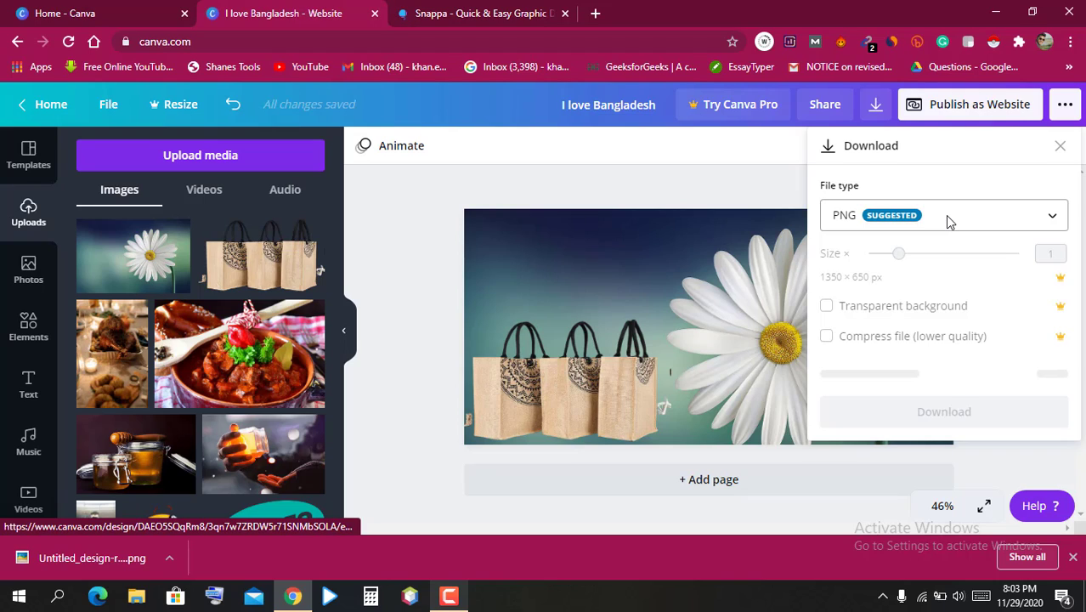
left_click(1051, 219)
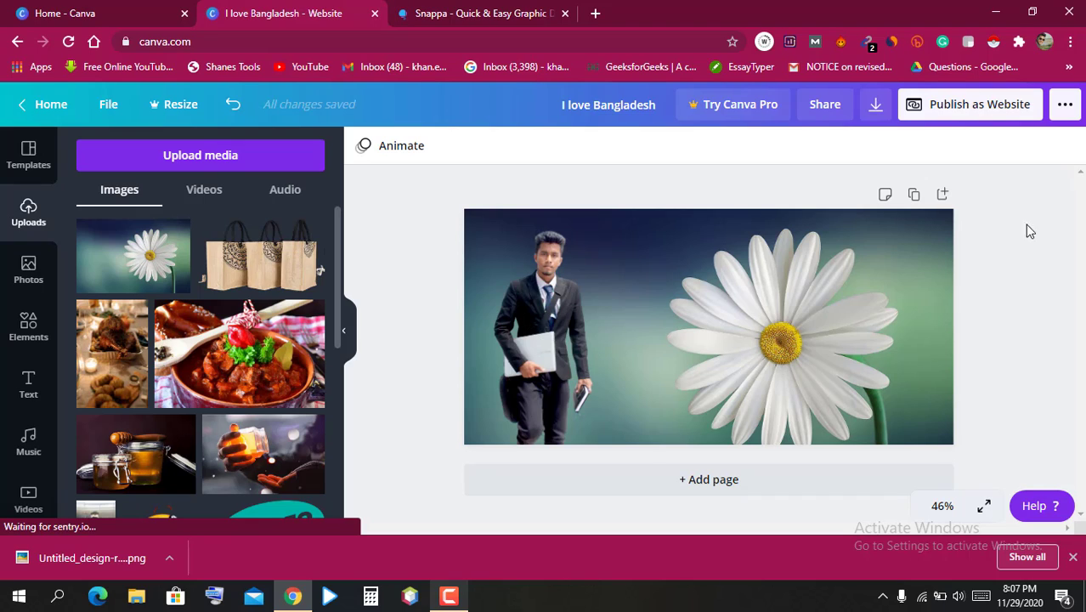
Download the design with the man and daisy as a JPG image and close the Content Planner promotion.
left_click(879, 107)
left_click(448, 596)
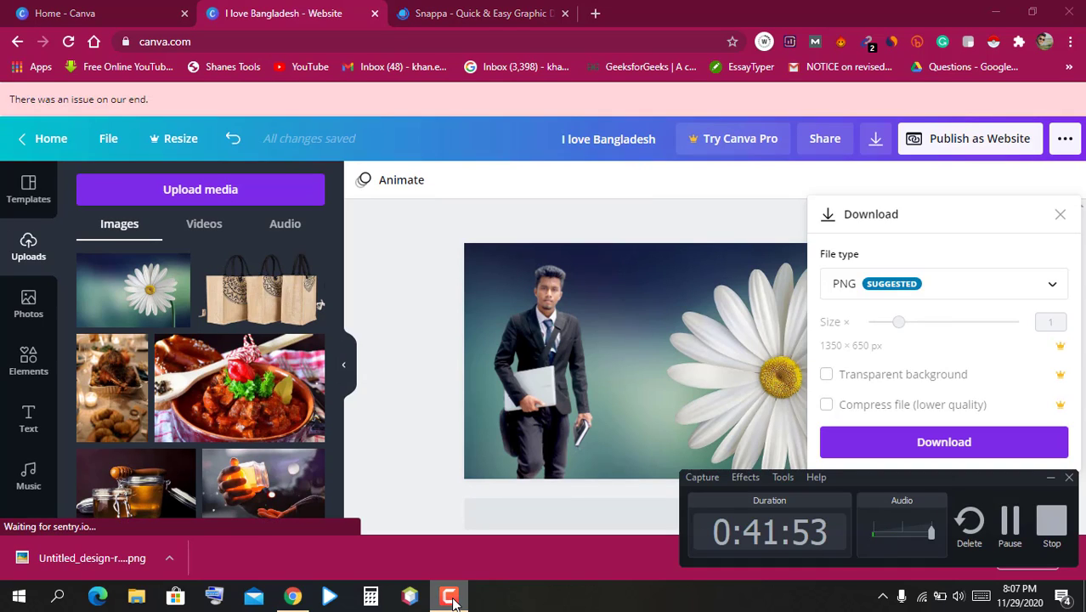
left_click(452, 599)
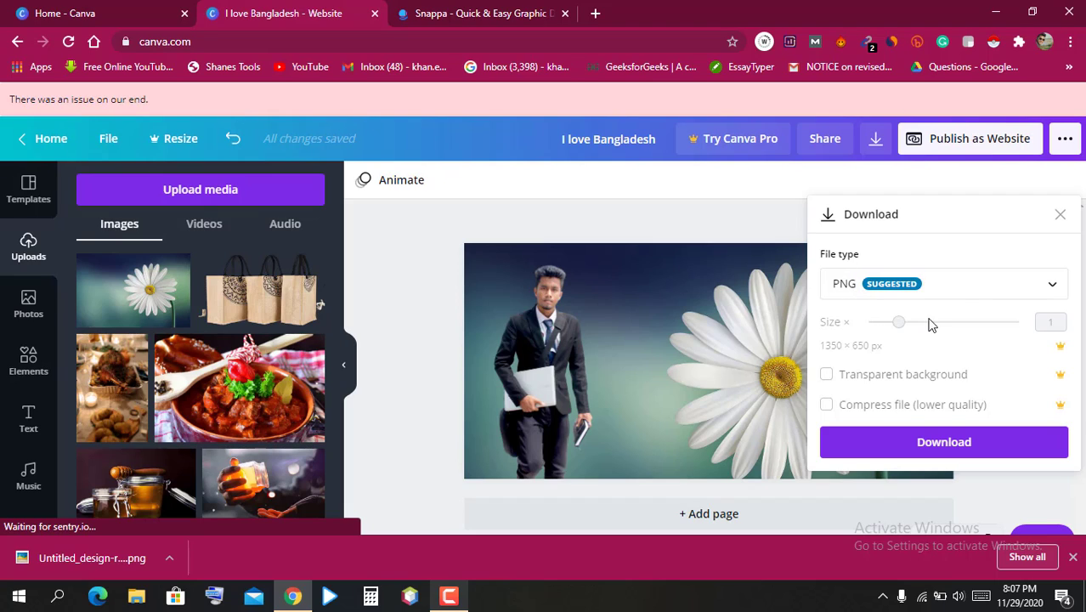
left_click(1052, 288)
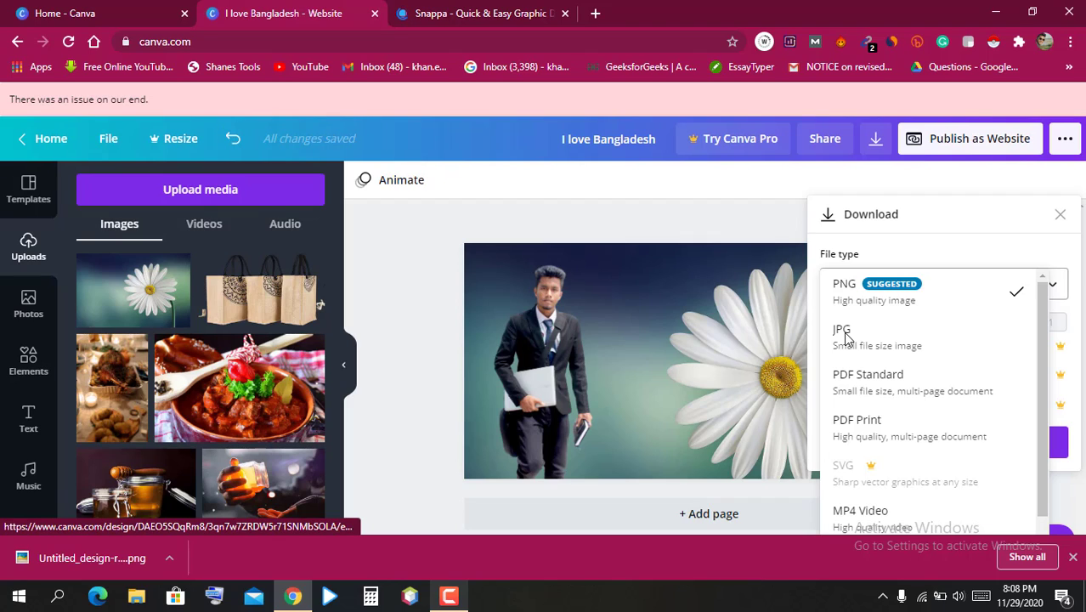
left_click(843, 334)
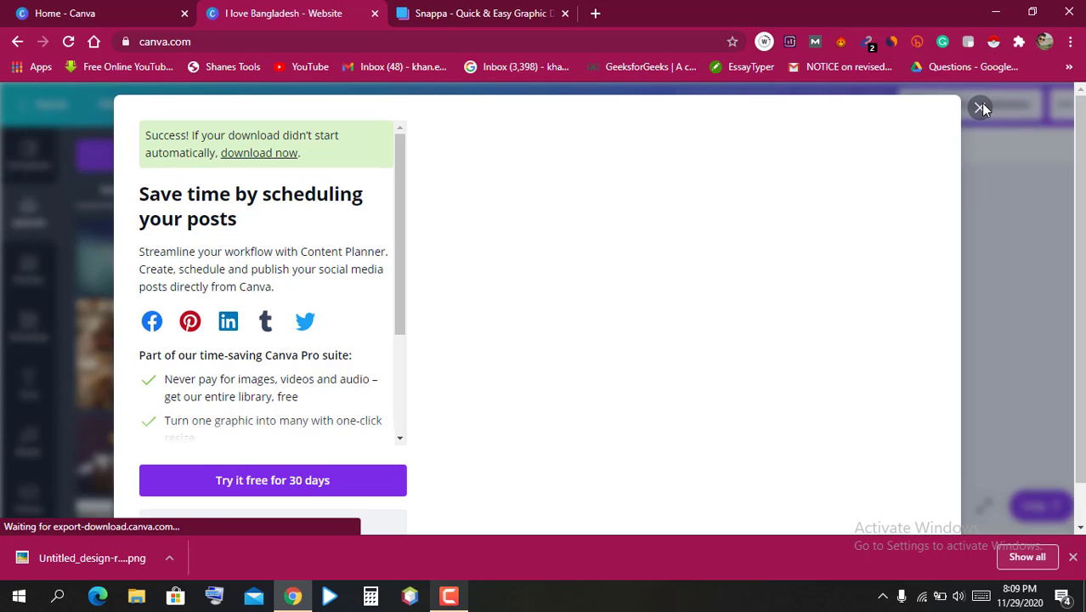
left_click(980, 107)
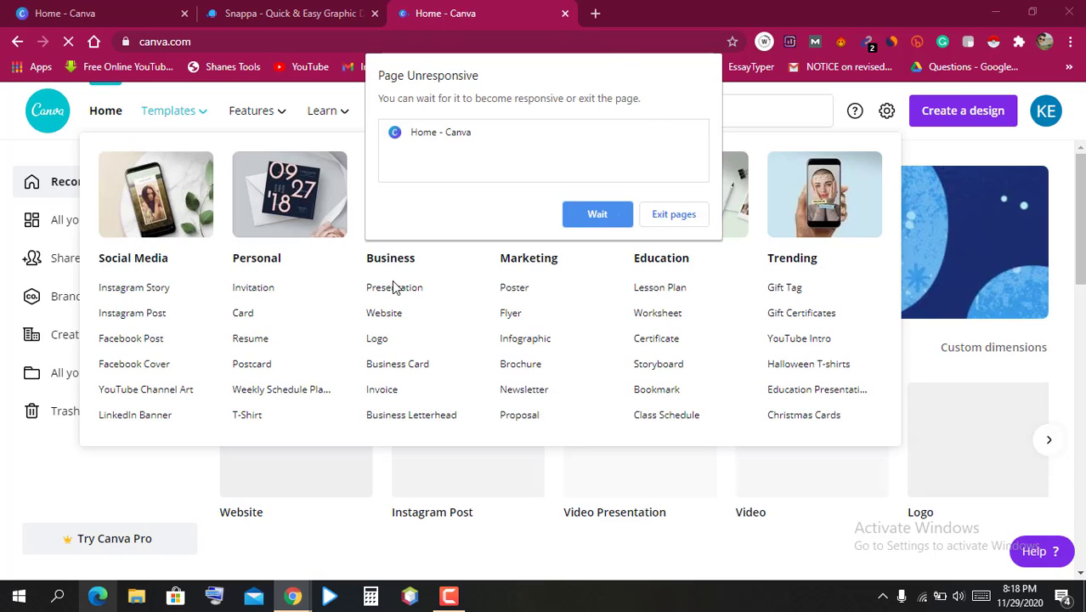
Choose to wait for the unresponsive Canva home page instead of exiting it.
left_click(621, 220)
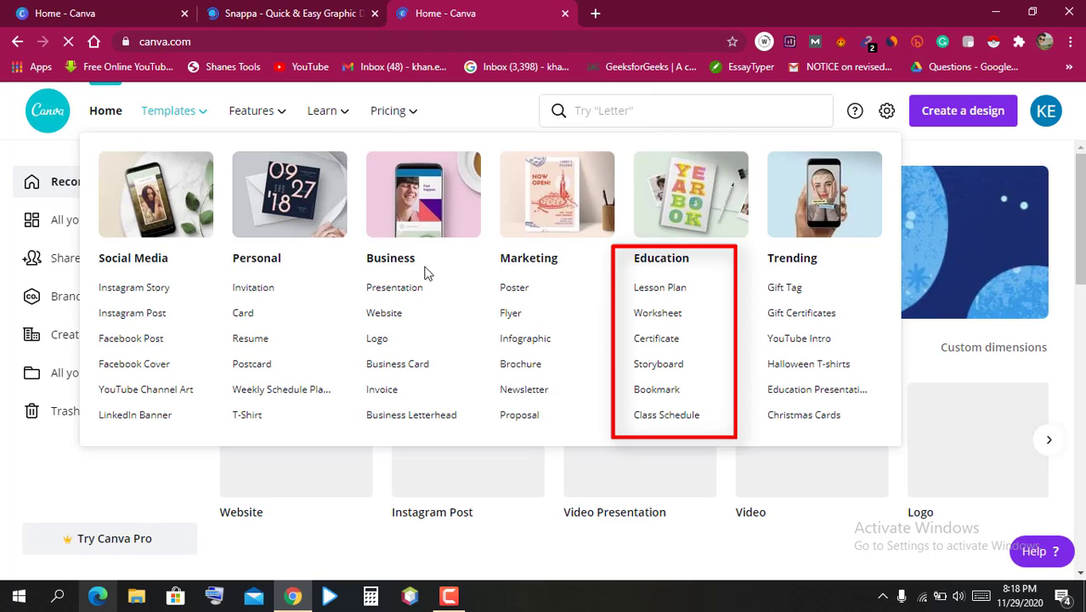